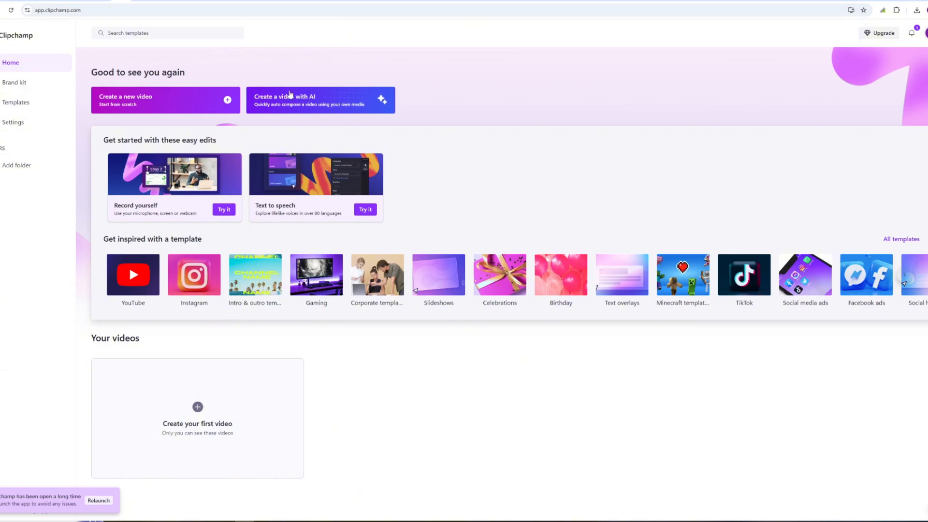
Step: Check the account notifications on the Clipchamp home page
{"action": "key", "text": "ctrl+plus"}
{"action": "key", "text": "ctrl+plus"}
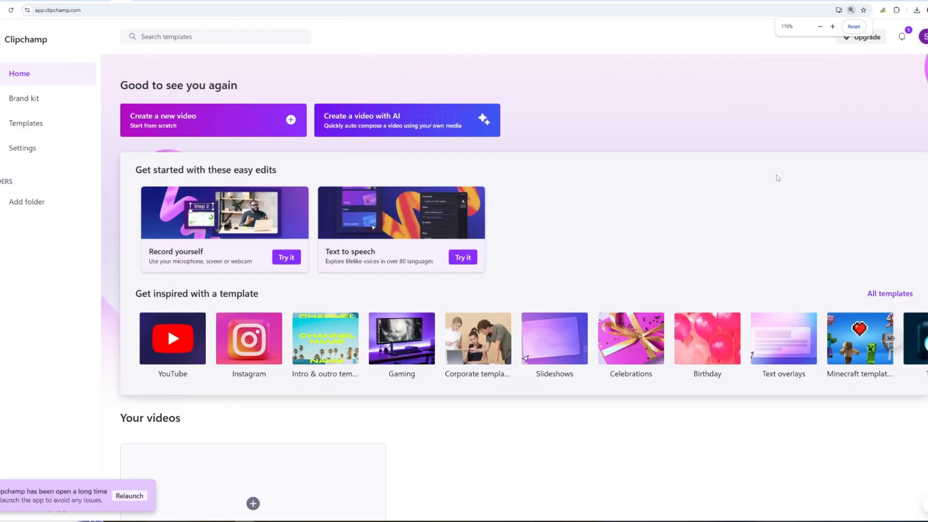
{"action": "key", "text": "ctrl+minus"}
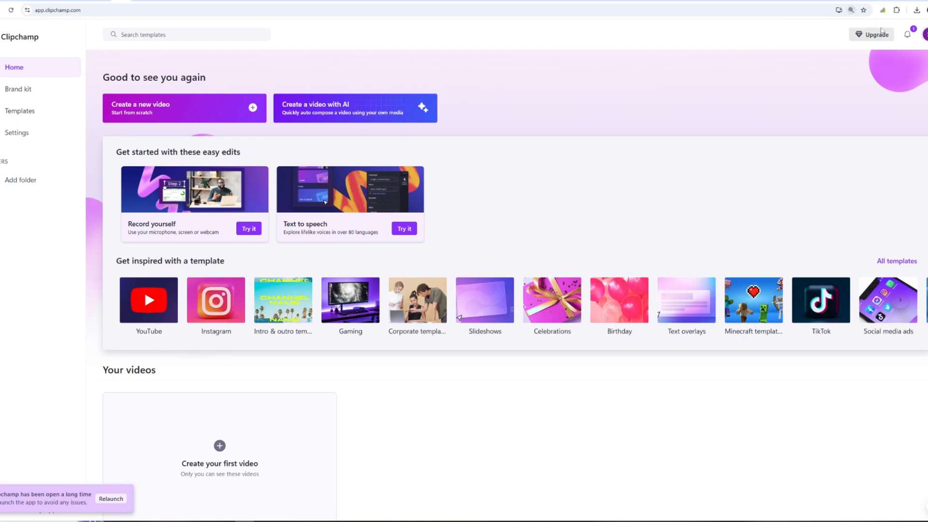
{"action": "left_click", "coordinate": [908, 36]}
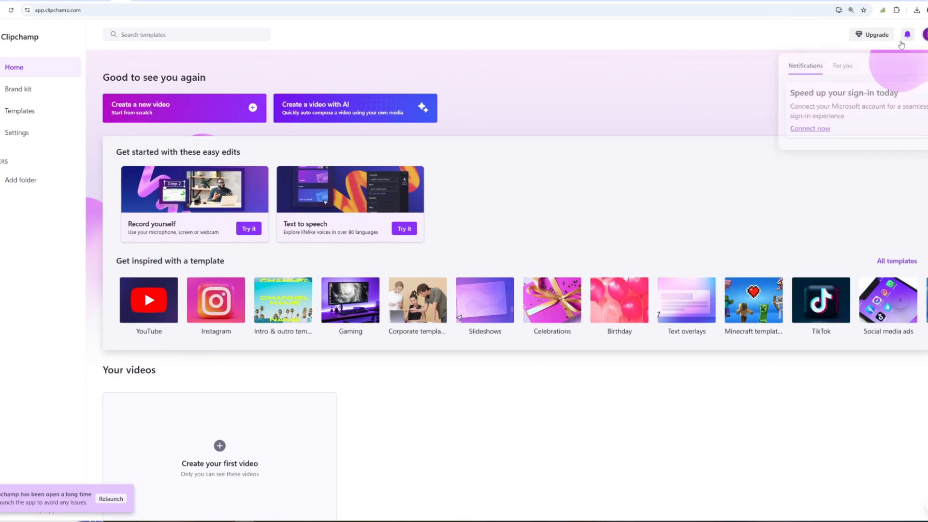
{"action": "left_click", "coordinate": [908, 35]}
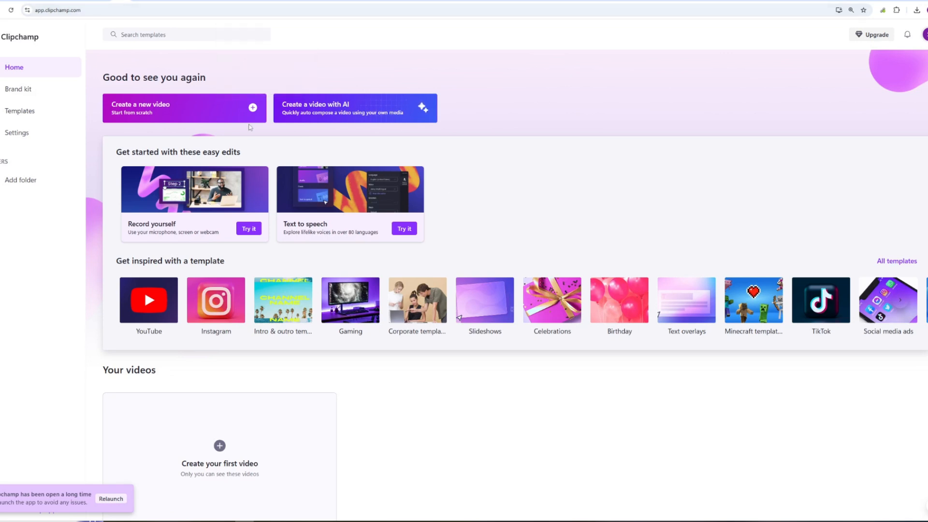
Step: Switch to the Kohsantepheap Daily website and browse the articles in its security news category
{"action": "left_click", "coordinate": [266, 1]}
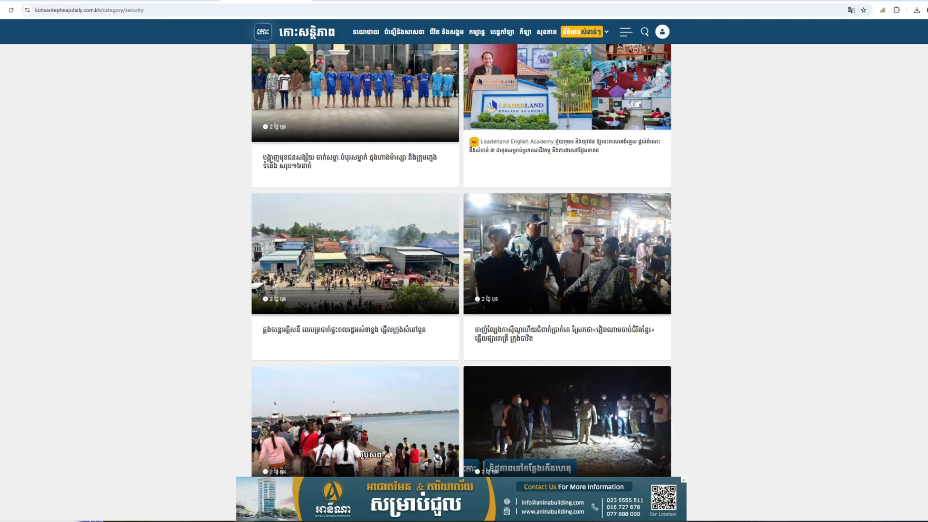
{"action": "scroll", "coordinate": [761, 334], "scroll_direction": "up", "scroll_amount": 8}
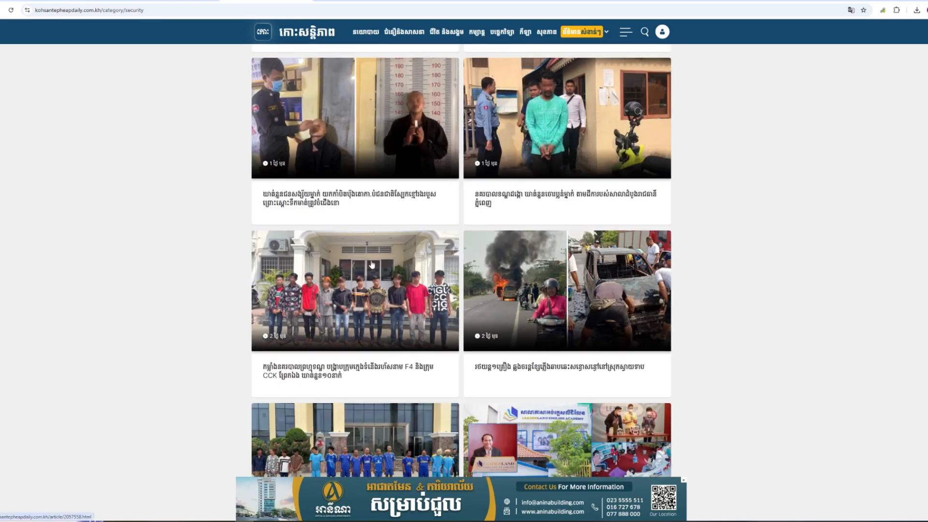
{"action": "scroll", "coordinate": [373, 269], "scroll_direction": "up", "scroll_amount": 4}
{"action": "scroll", "coordinate": [374, 269], "scroll_direction": "up", "scroll_amount": 8}
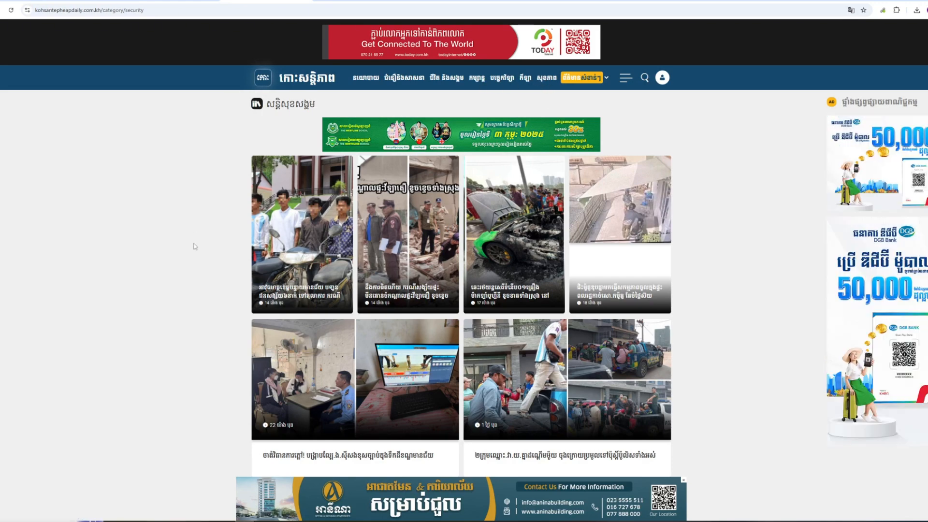
{"action": "scroll", "coordinate": [613, 305], "scroll_direction": "down", "scroll_amount": 3}
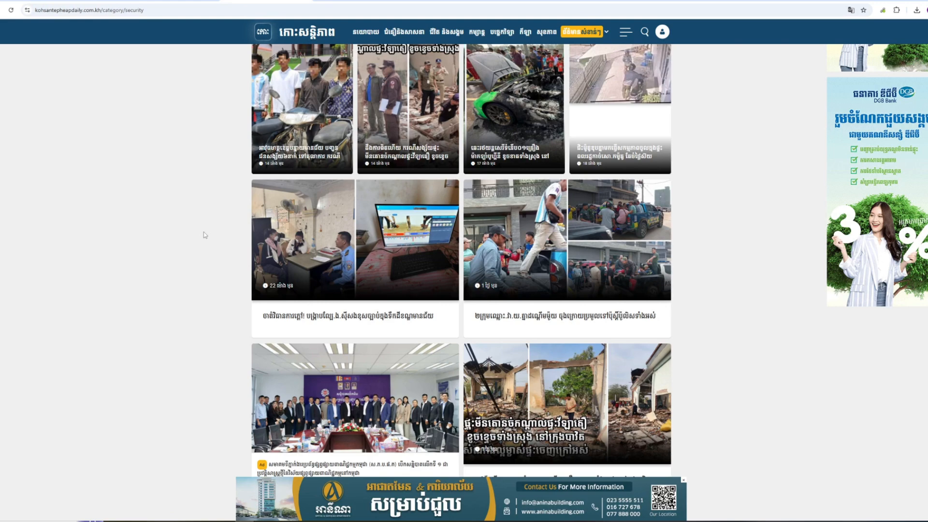
{"action": "scroll", "coordinate": [481, 91], "scroll_direction": "up", "scroll_amount": 3}
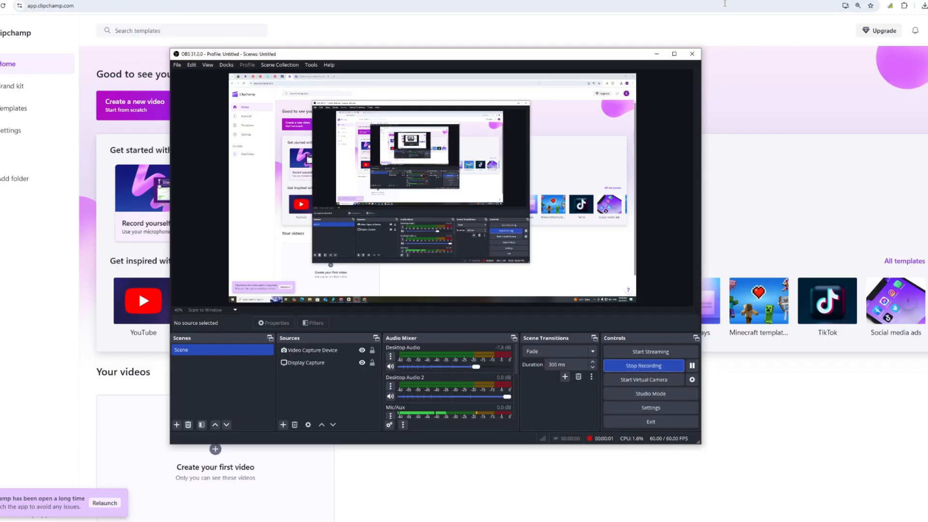
Step: Examine the Kohsantepheap Daily article about the KTV fire for text suitable for narration
{"action": "left_click", "coordinate": [725, 4]}
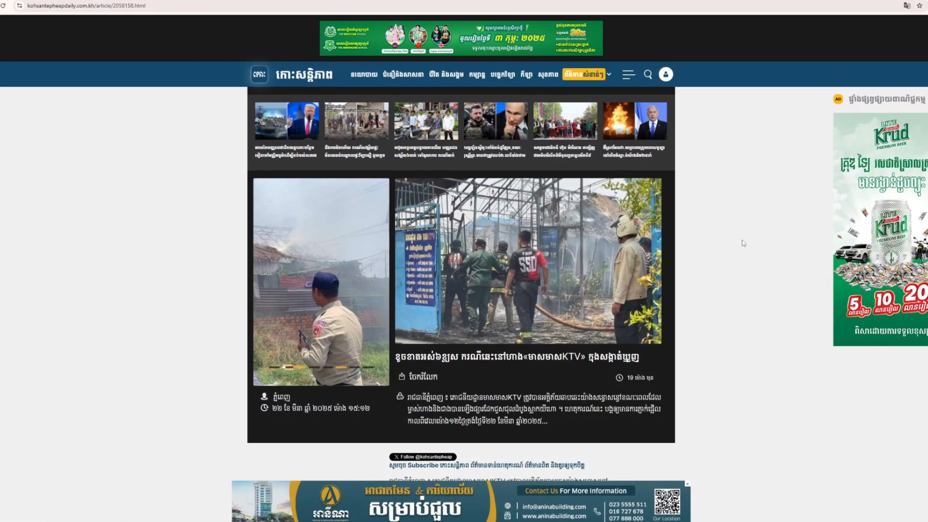
{"action": "scroll", "coordinate": [565, 291], "scroll_direction": "down", "scroll_amount": 7}
{"action": "scroll", "coordinate": [459, 285], "scroll_direction": "up", "scroll_amount": 7}
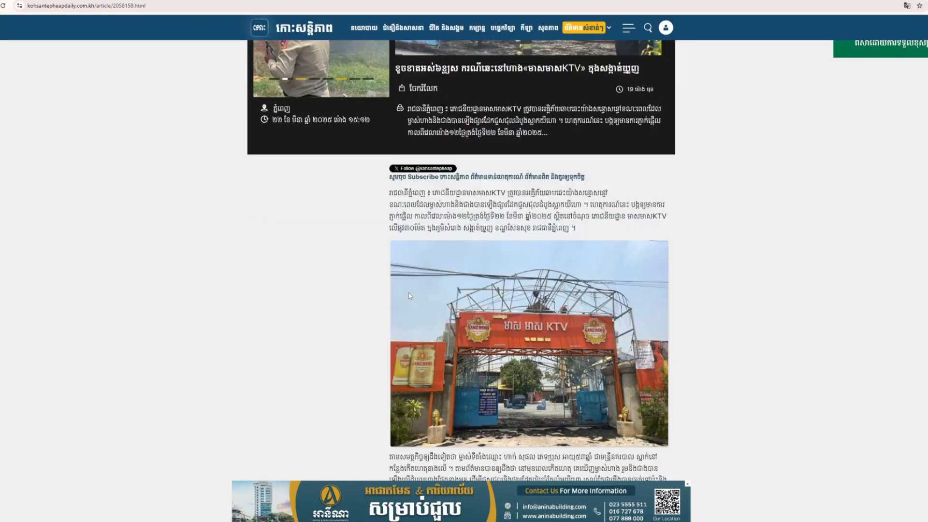
{"action": "scroll", "coordinate": [419, 281], "scroll_direction": "down", "scroll_amount": 5}
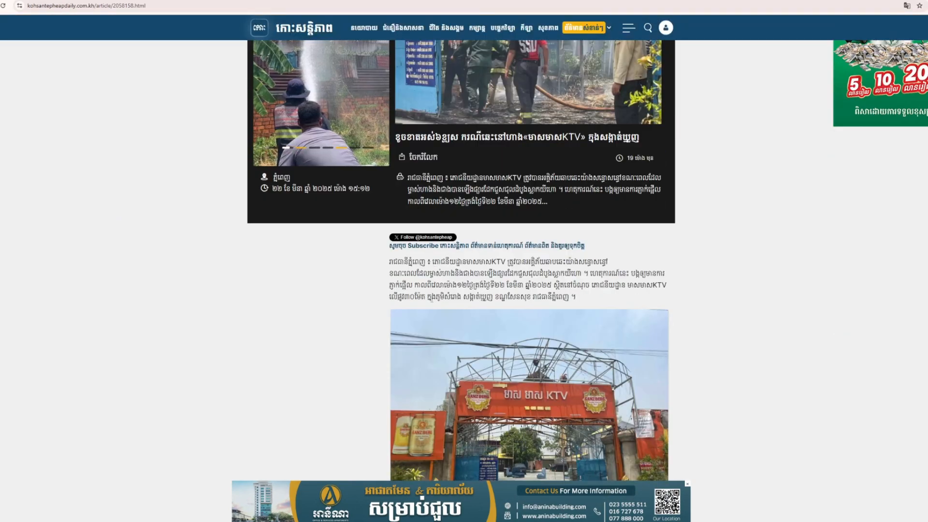
{"action": "scroll", "coordinate": [421, 192], "scroll_direction": "down", "scroll_amount": 2}
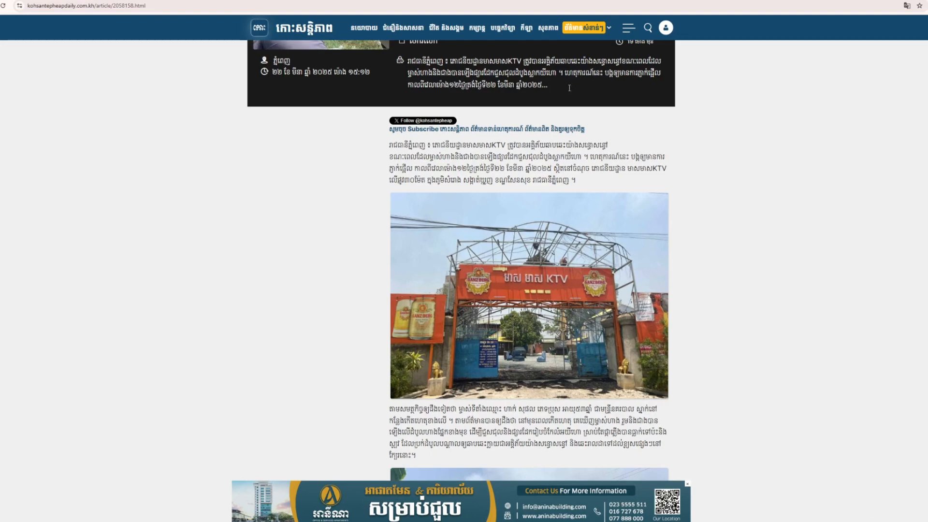
{"action": "scroll", "coordinate": [463, 153], "scroll_direction": "up", "scroll_amount": 7}
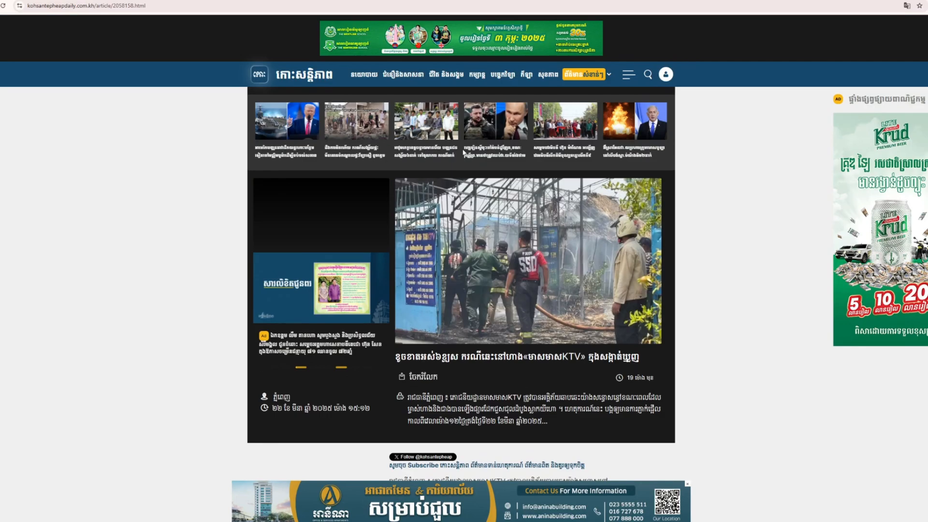
{"action": "scroll", "coordinate": [598, 231], "scroll_direction": "down", "scroll_amount": 2}
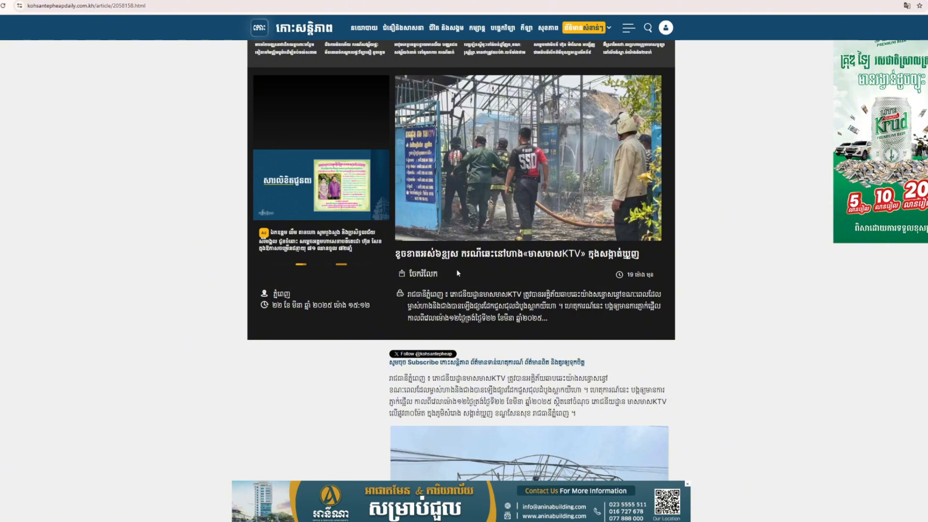
{"action": "scroll", "coordinate": [610, 333], "scroll_direction": "down", "scroll_amount": 2}
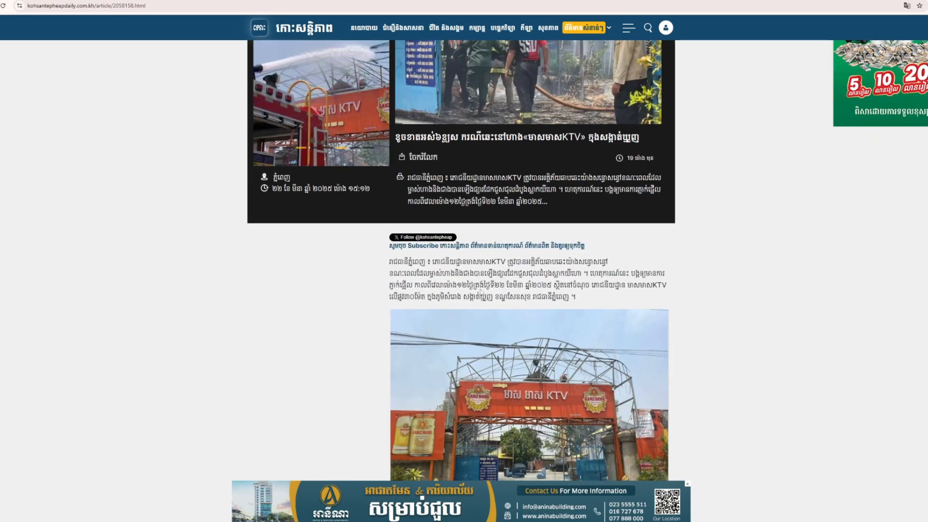
Step: Copy the first body paragraph of the KTV fire article, leaving out the place name that opens it
{"action": "left_click_drag", "start_coordinate": [432, 262], "coordinate": [589, 298]}
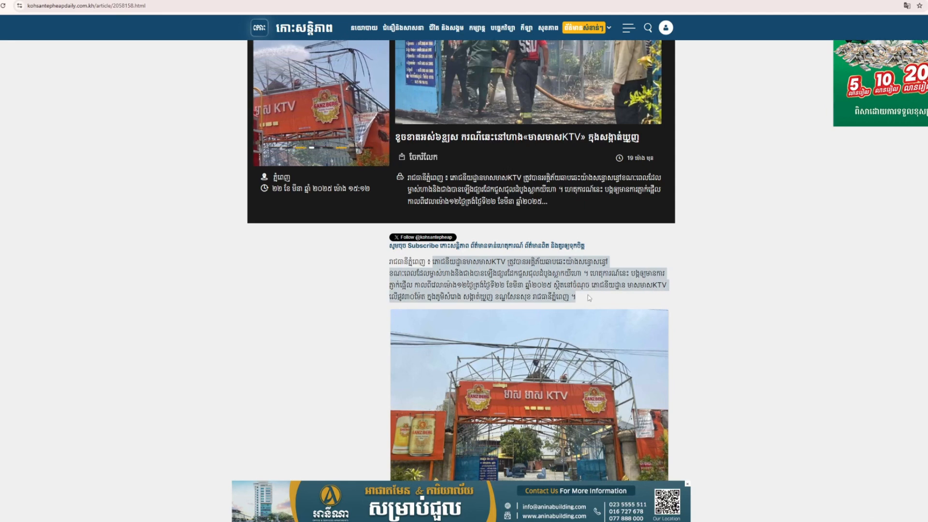
{"action": "right_click", "coordinate": [543, 269]}
{"action": "left_click", "coordinate": [563, 278]}
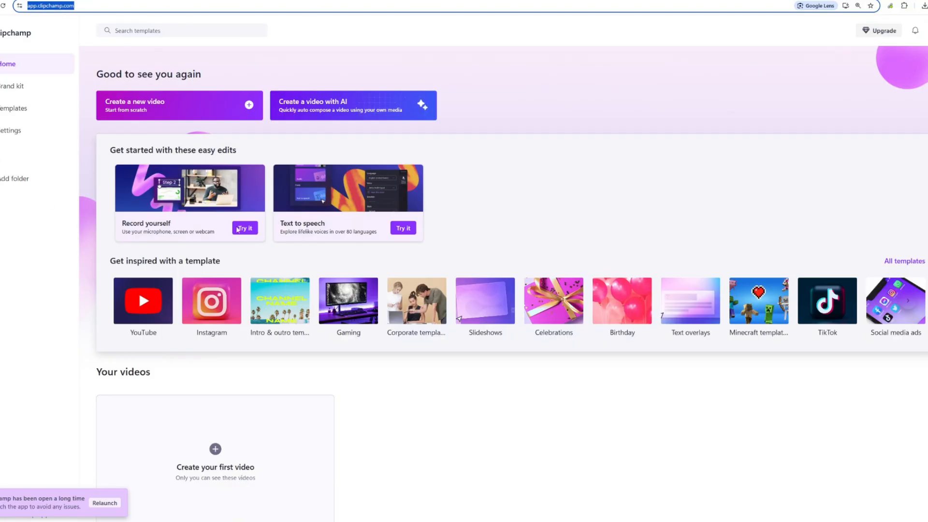
Step: In Clipchamp, start a new text-to-speech project, add a text-to-speech clip and paste the copied paragraph as its text
{"action": "left_click", "coordinate": [402, 229]}
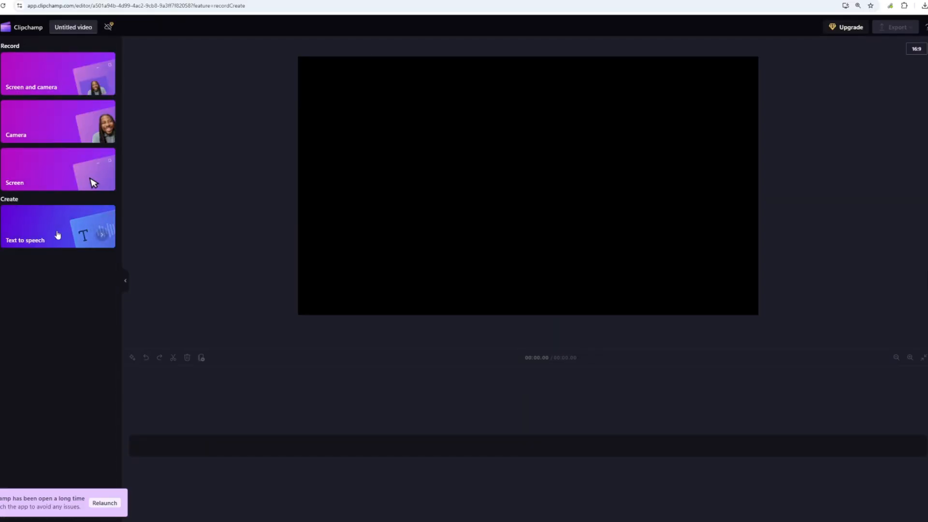
{"action": "left_click", "coordinate": [57, 234]}
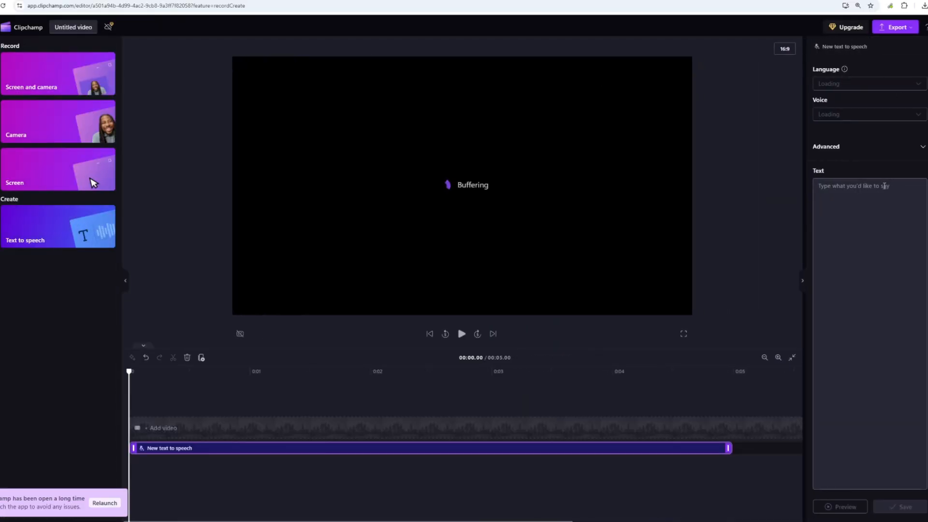
{"action": "key", "text": "ctrl+v"}
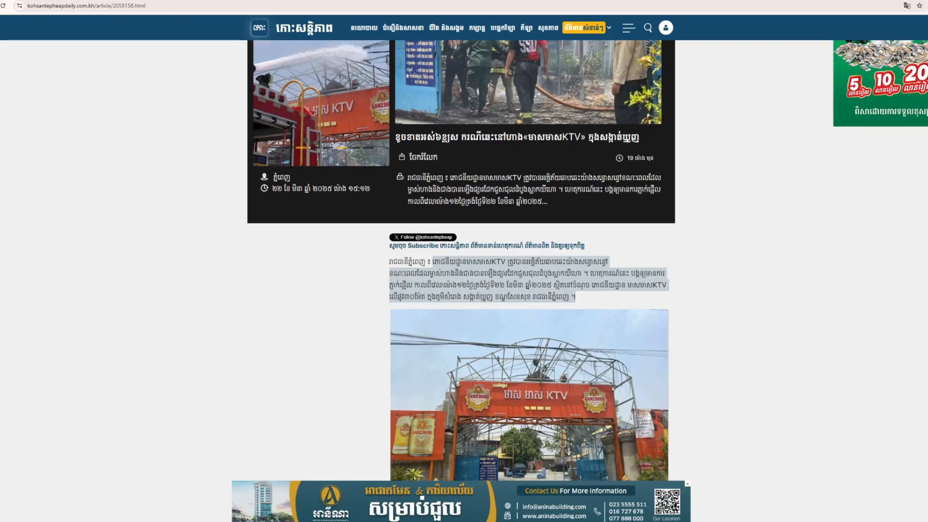
Step: Copy the article paragraph below the KTV gate photo and paste it at the end of the Clipchamp text-to-speech text
{"action": "scroll", "coordinate": [427, 218], "scroll_direction": "down", "scroll_amount": 8}
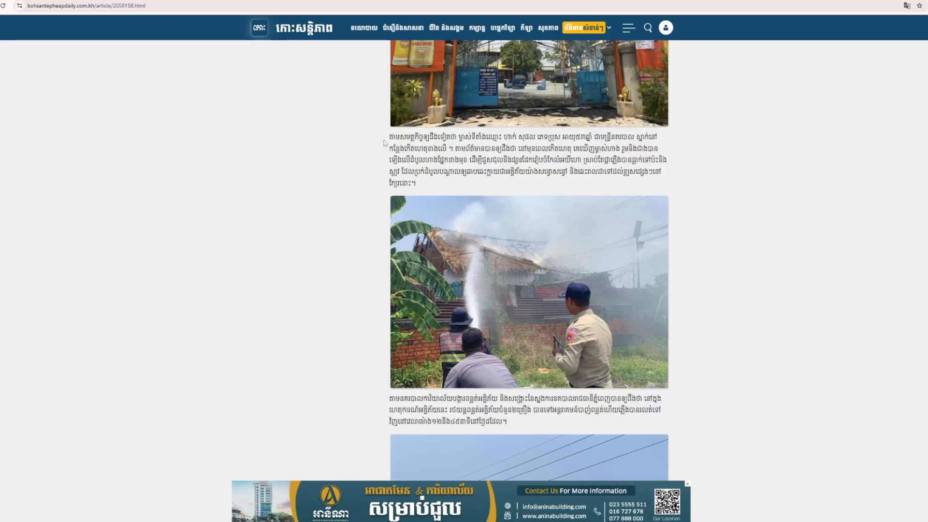
{"action": "left_click_drag", "start_coordinate": [385, 143], "coordinate": [481, 185]}
{"action": "right_click", "coordinate": [481, 184]}
{"action": "left_click", "coordinate": [502, 182]}
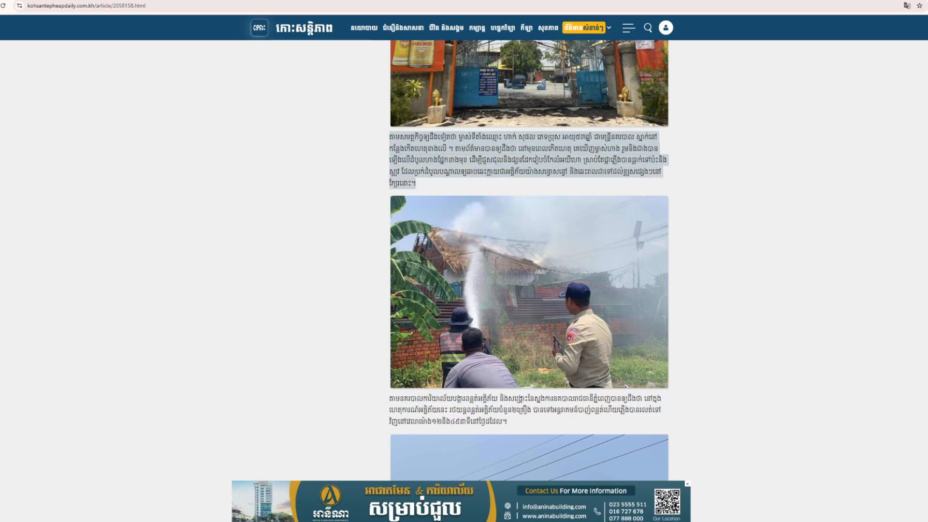
{"action": "left_click", "coordinate": [441, 521]}
{"action": "key", "text": "ctrl+v"}
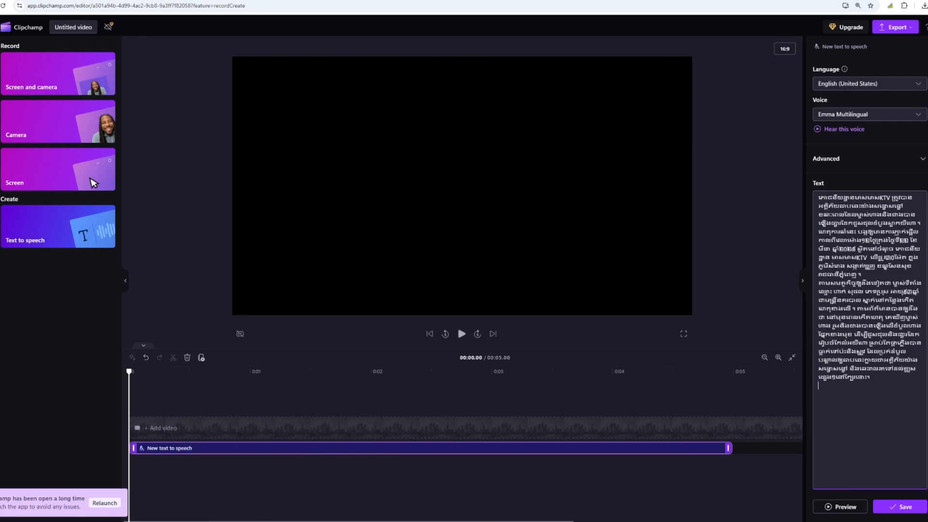
Step: Copy the article paragraph above the red fire truck photo and append it to the Clipchamp text-to-speech text
{"action": "mouse_move", "coordinate": [297, 521]}
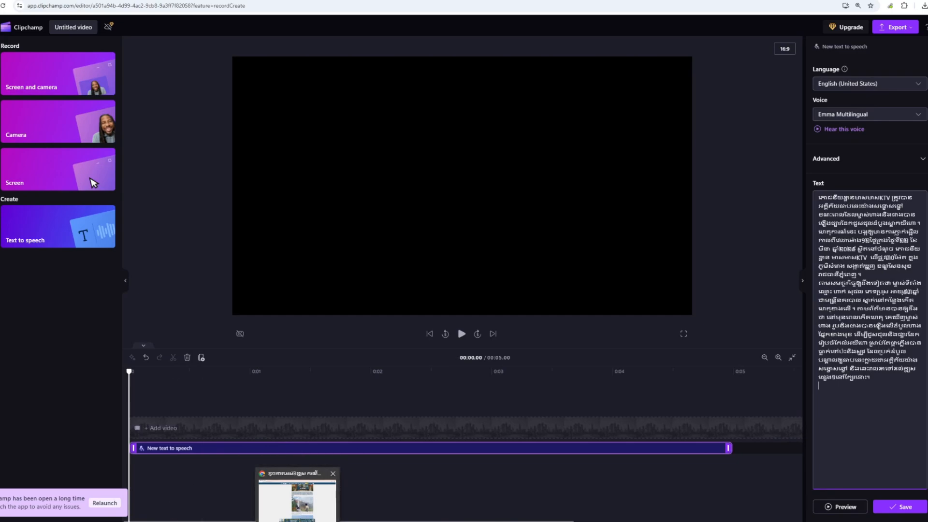
{"action": "left_click", "coordinate": [297, 497]}
{"action": "scroll", "coordinate": [377, 283], "scroll_direction": "down", "scroll_amount": 3}
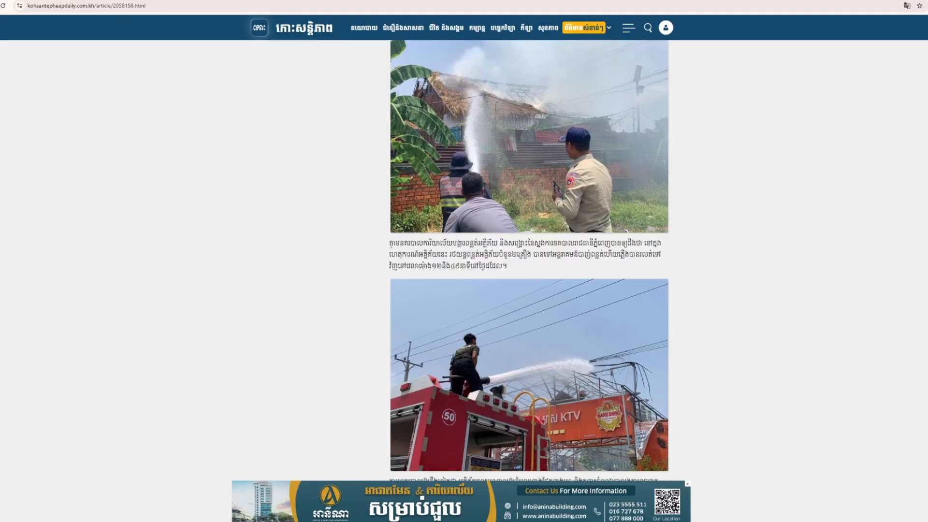
{"action": "left_click_drag", "start_coordinate": [387, 246], "coordinate": [510, 266]}
{"action": "right_click", "coordinate": [509, 266]}
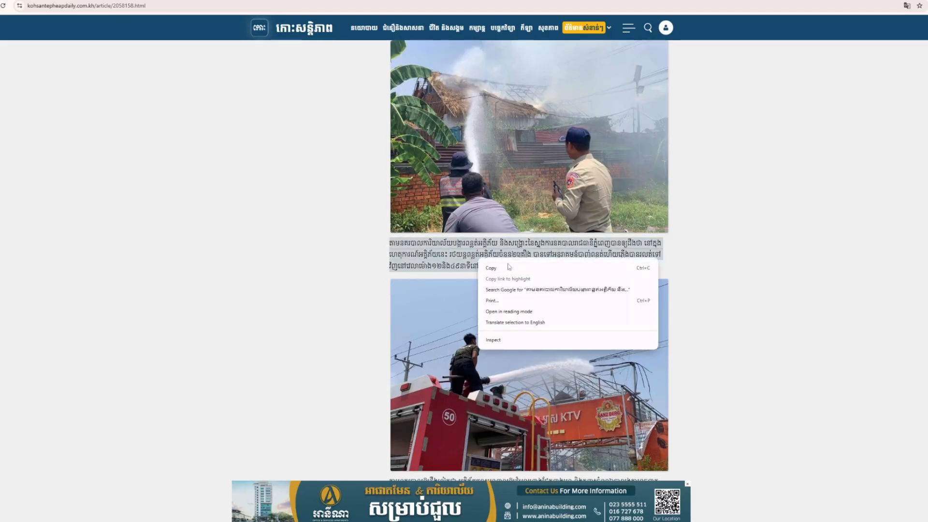
{"action": "left_click", "coordinate": [517, 270]}
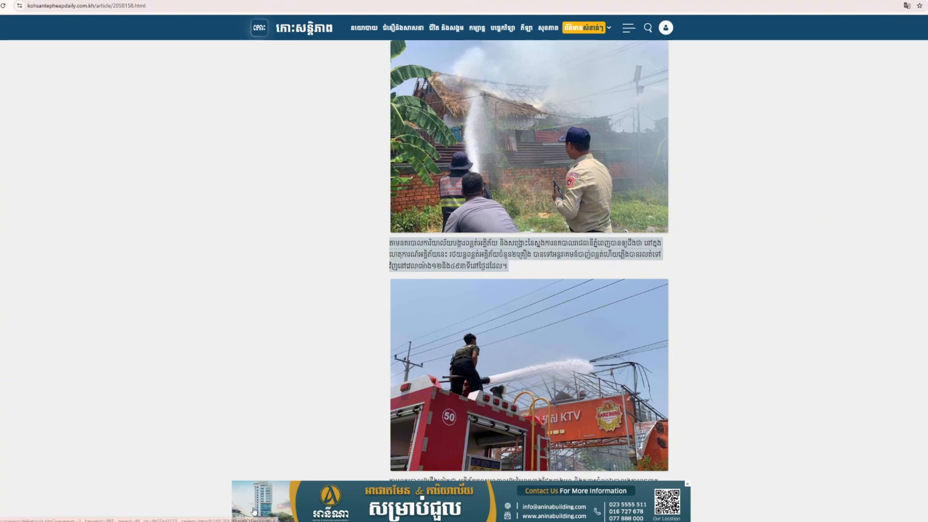
{"action": "key", "text": "alt+Tab"}
{"action": "key", "text": "ctrl+v"}
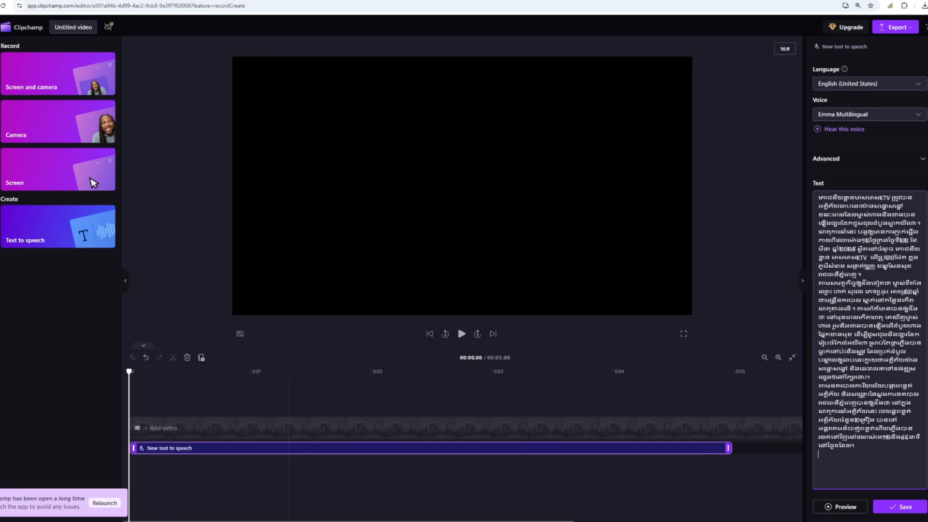
Step: Copy the article's final paragraph, below the fire truck photo, and append it to the Clipchamp text-to-speech text
{"action": "key", "text": "alt+Tab"}
{"action": "scroll", "coordinate": [411, 341], "scroll_direction": "down", "scroll_amount": 7}
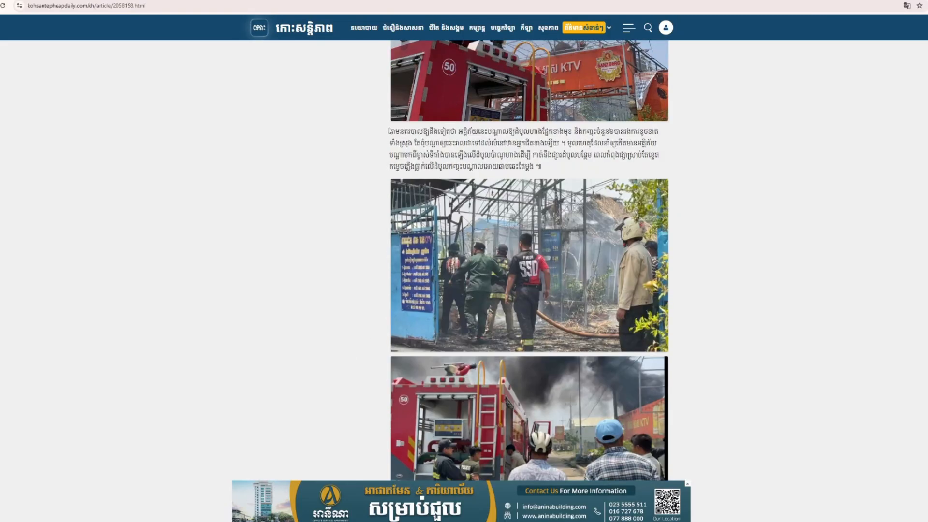
{"action": "left_click_drag", "start_coordinate": [389, 131], "coordinate": [556, 168]}
{"action": "right_click", "coordinate": [513, 152]}
{"action": "left_click", "coordinate": [524, 163]}
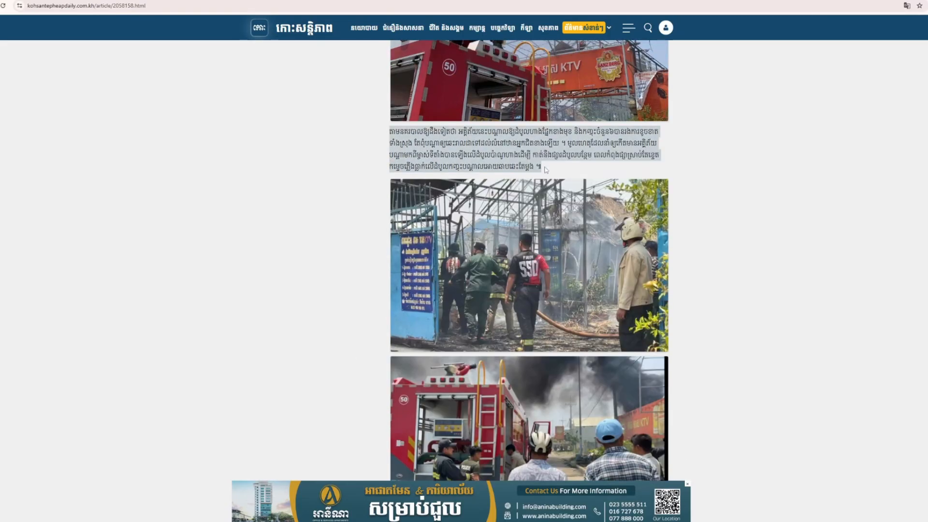
{"action": "scroll", "coordinate": [542, 175], "scroll_direction": "down", "scroll_amount": 14}
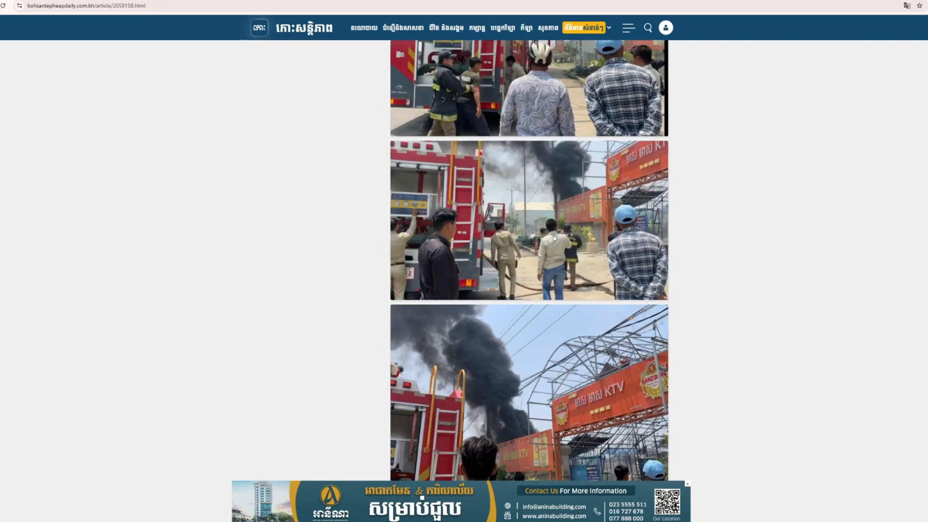
{"action": "scroll", "coordinate": [544, 232], "scroll_direction": "up", "scroll_amount": 4}
{"action": "scroll", "coordinate": [524, 239], "scroll_direction": "up", "scroll_amount": 8}
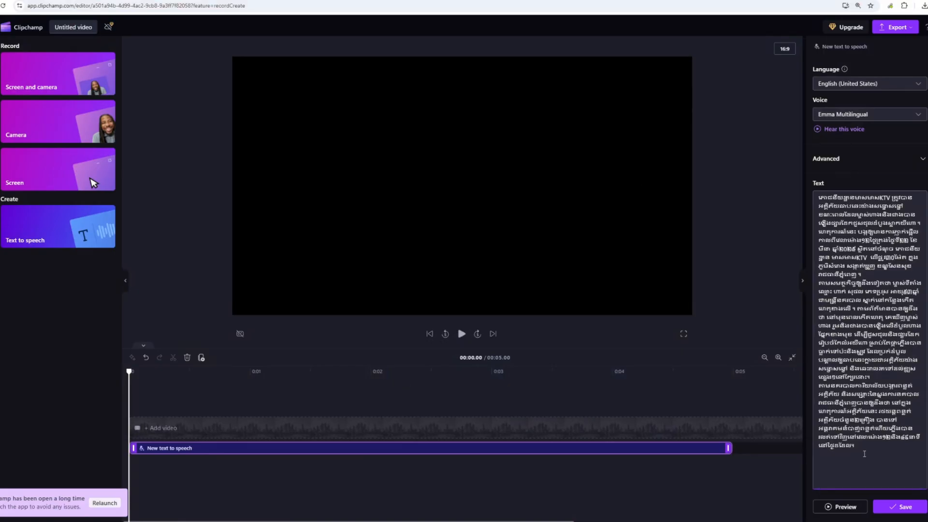
{"action": "key", "text": "ctrl+v"}
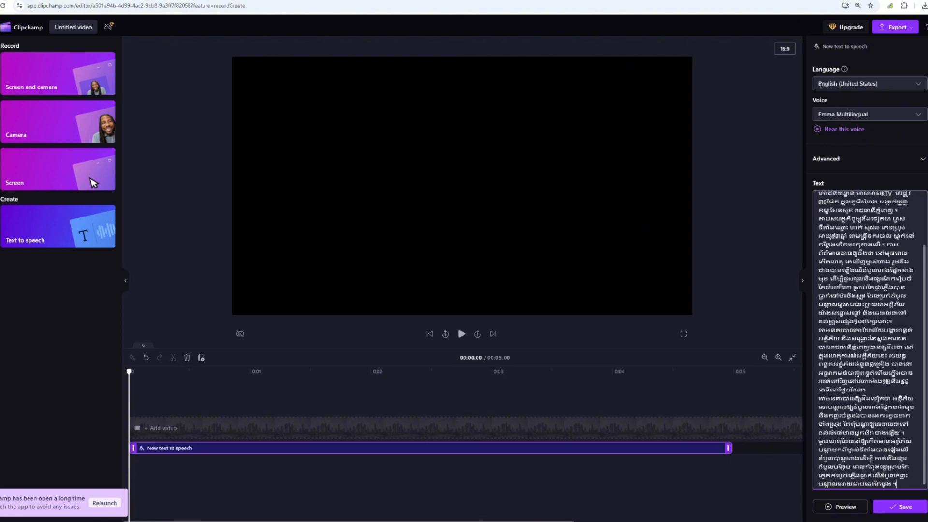
Step: Set the text-to-speech language to Khmer (Cambodia)
{"action": "left_click", "coordinate": [917, 85]}
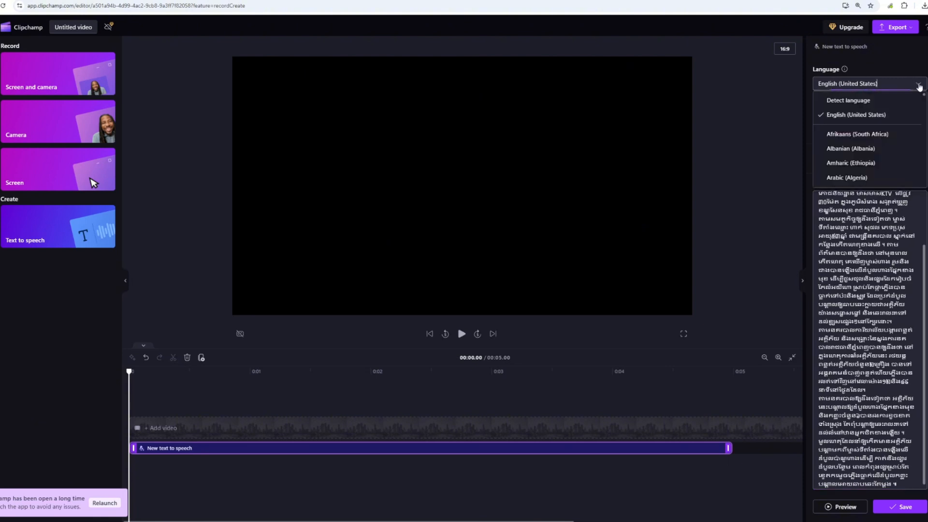
{"action": "scroll", "coordinate": [850, 160], "scroll_direction": "down", "scroll_amount": 3}
{"action": "scroll", "coordinate": [850, 160], "scroll_direction": "down", "scroll_amount": 6}
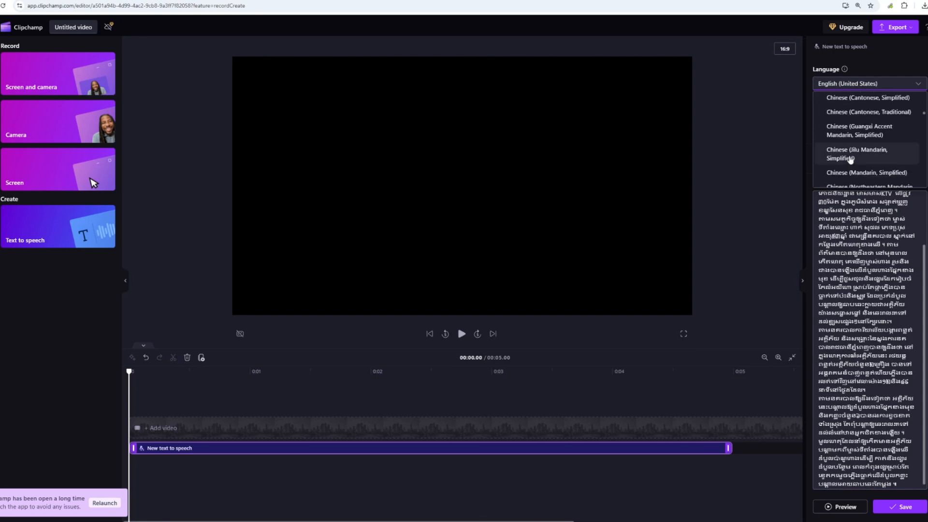
{"action": "scroll", "coordinate": [850, 160], "scroll_direction": "down", "scroll_amount": 4}
{"action": "scroll", "coordinate": [851, 159], "scroll_direction": "down", "scroll_amount": 5}
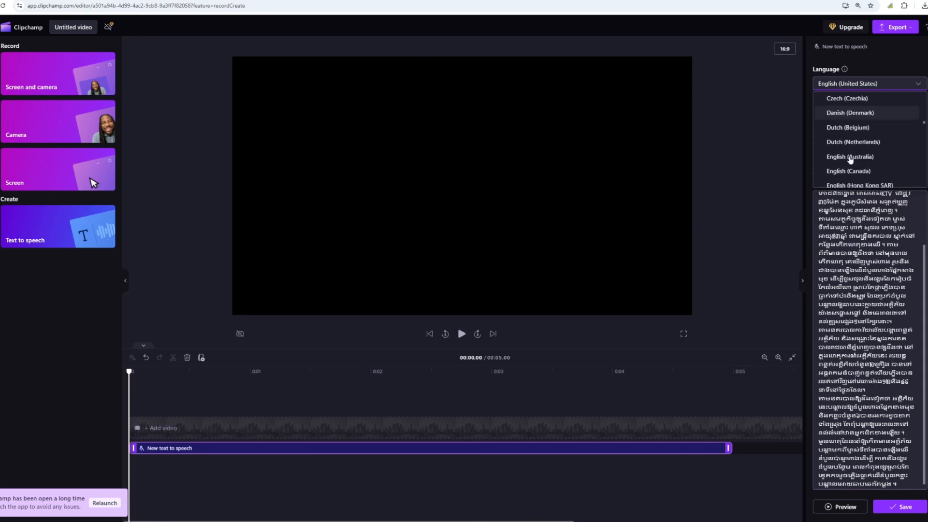
{"action": "scroll", "coordinate": [849, 160], "scroll_direction": "down", "scroll_amount": 5}
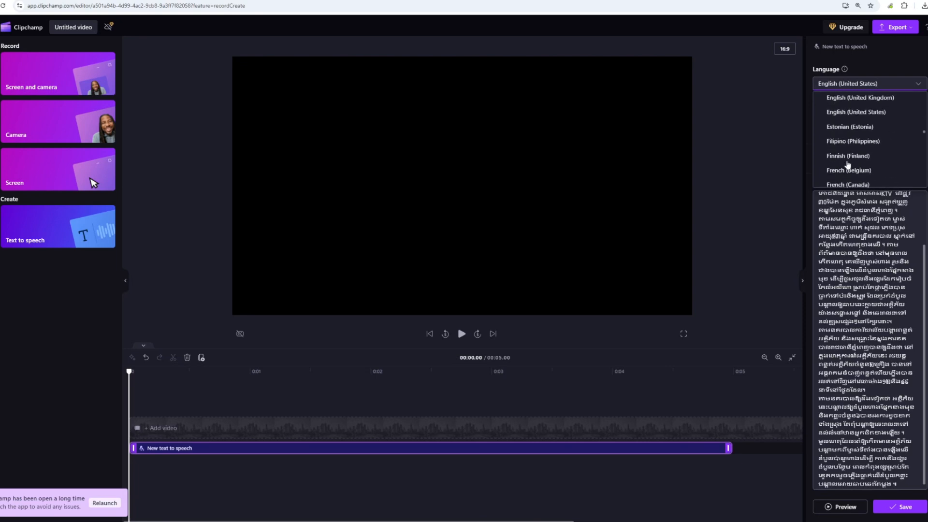
{"action": "scroll", "coordinate": [848, 163], "scroll_direction": "down", "scroll_amount": 3}
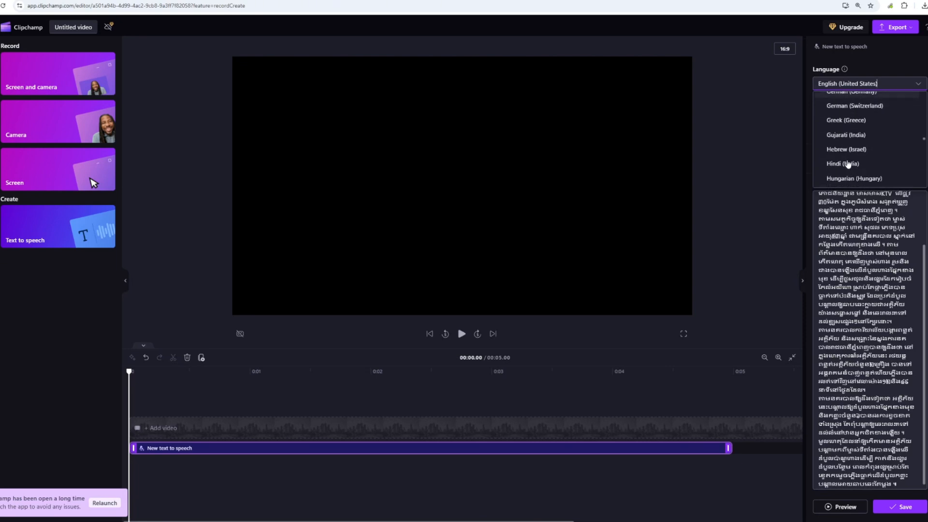
{"action": "scroll", "coordinate": [849, 162], "scroll_direction": "down", "scroll_amount": 3}
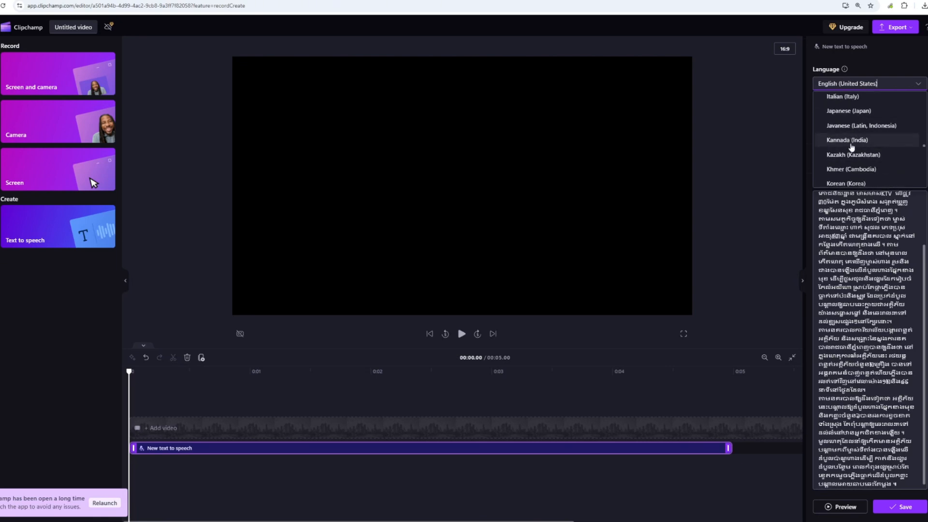
{"action": "left_click", "coordinate": [849, 169]}
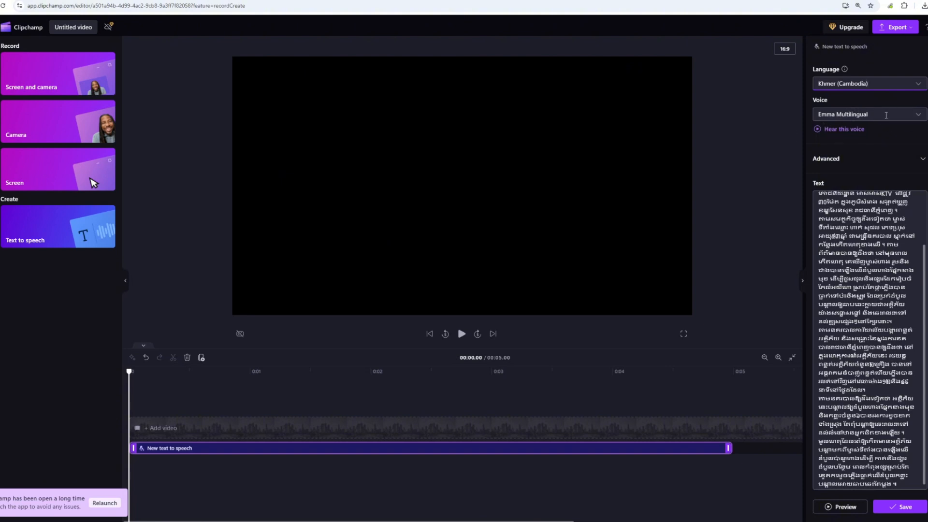
Step: Check the available voices, keep Emma Multilingual and save the text-to-speech clip to generate its audio
{"action": "left_click", "coordinate": [917, 115]}
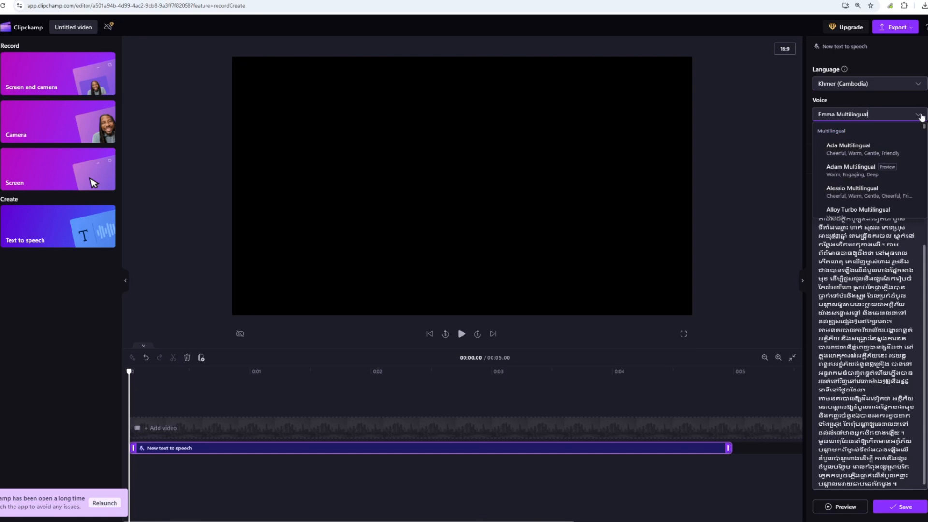
{"action": "left_click", "coordinate": [920, 116]}
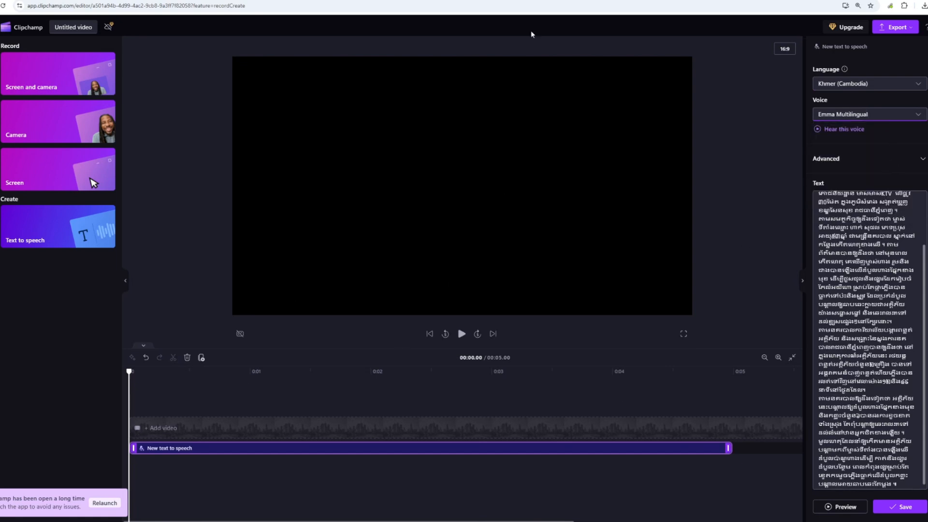
{"action": "left_click", "coordinate": [889, 511]}
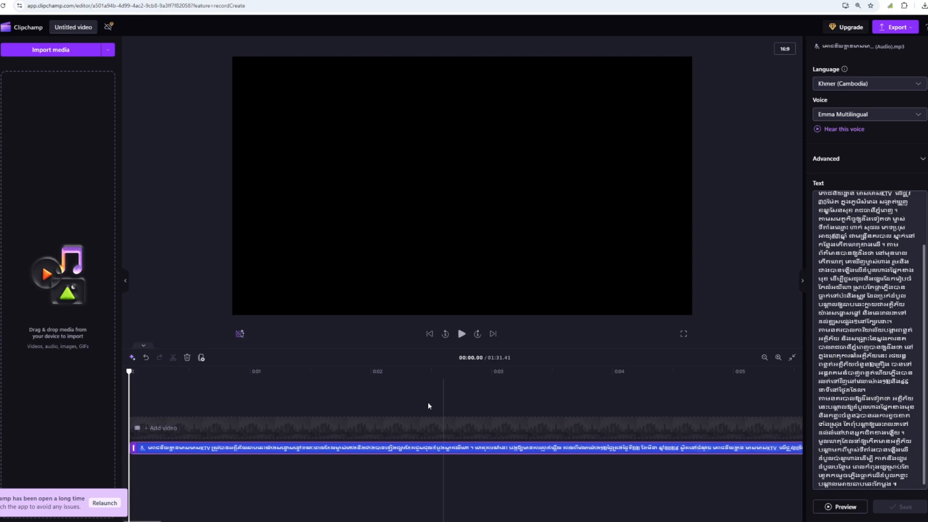
Step: Play the generated narration from the start in short stretches to check how the Khmer voice sounds
{"action": "key", "text": "space"}
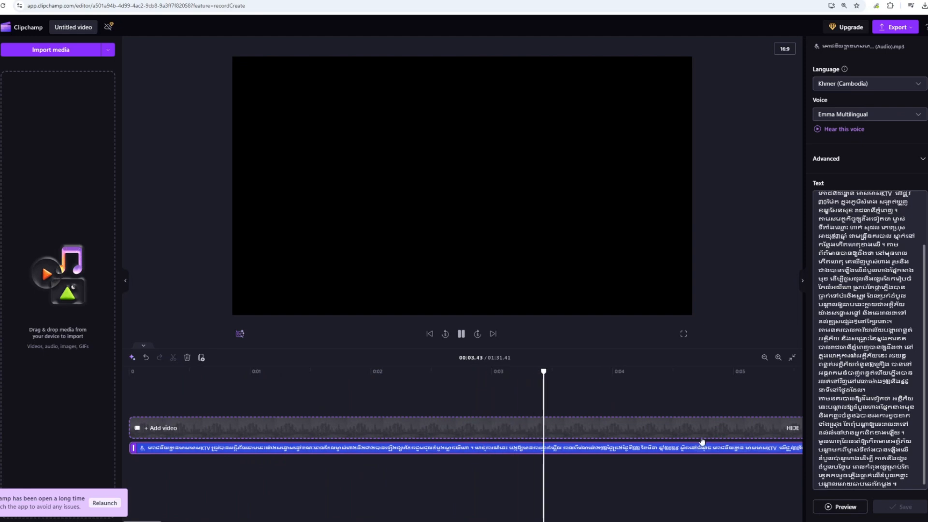
{"action": "key", "text": "space"}
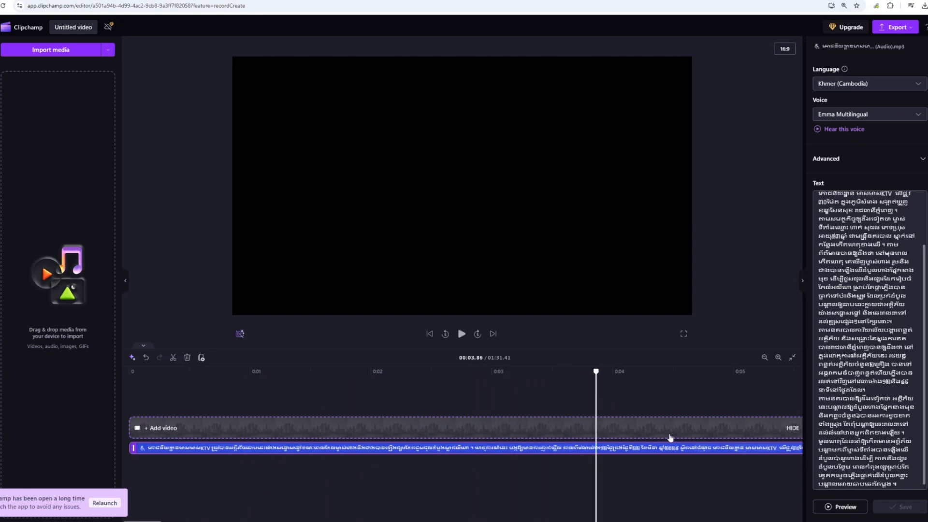
{"action": "scroll", "coordinate": [542, 425], "scroll_direction": "down", "scroll_amount": 5}
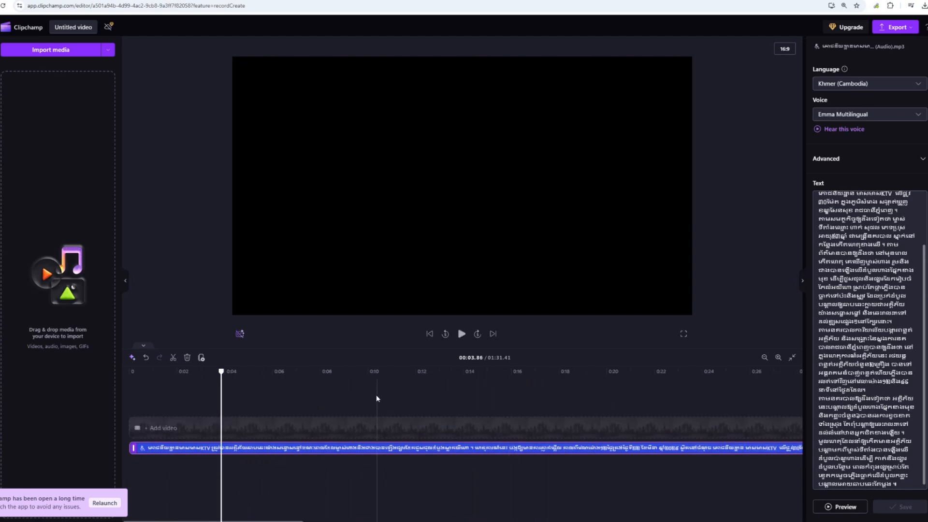
{"action": "key", "text": "space"}
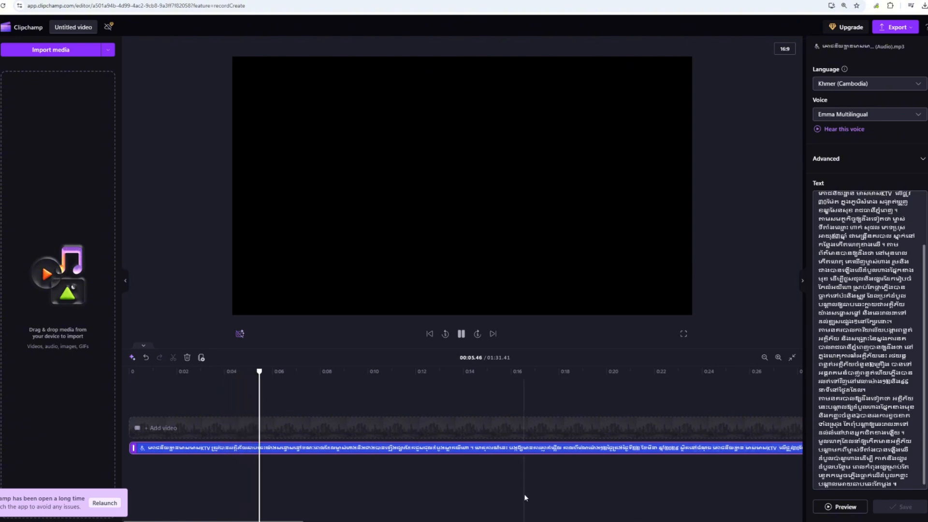
{"action": "scroll", "coordinate": [392, 422], "scroll_direction": "down", "scroll_amount": 2}
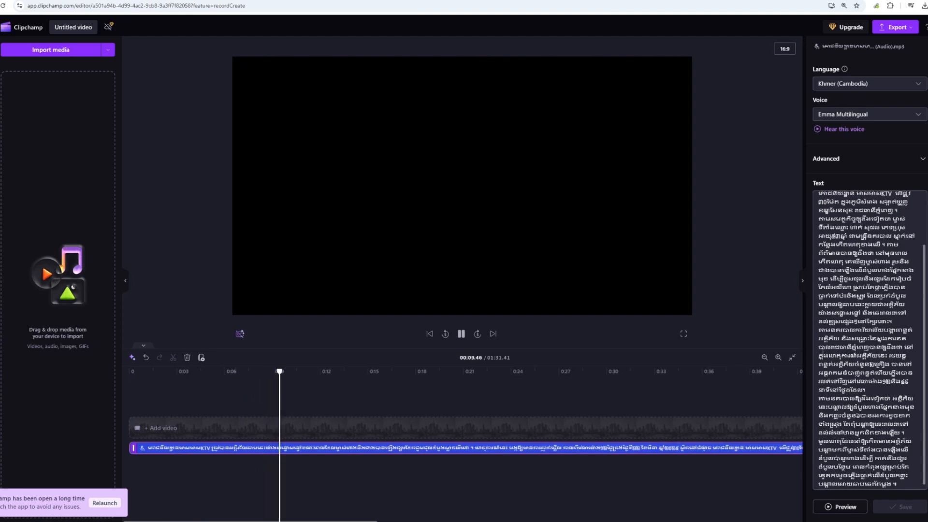
{"action": "key", "text": "space"}
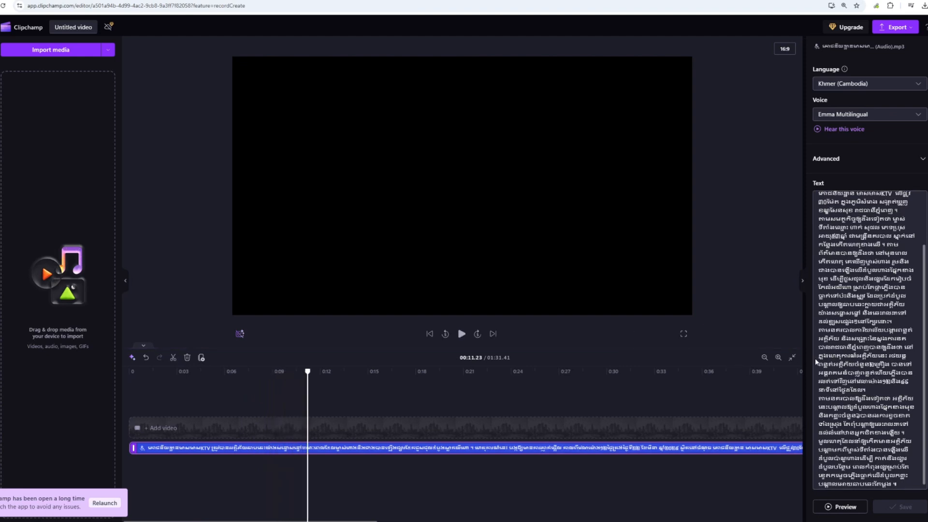
Step: Slow the narration's pace to slightly below 1x, set the vocal pitch to Default and save, briefly playing the regenerated audio
{"action": "left_click", "coordinate": [923, 159]}
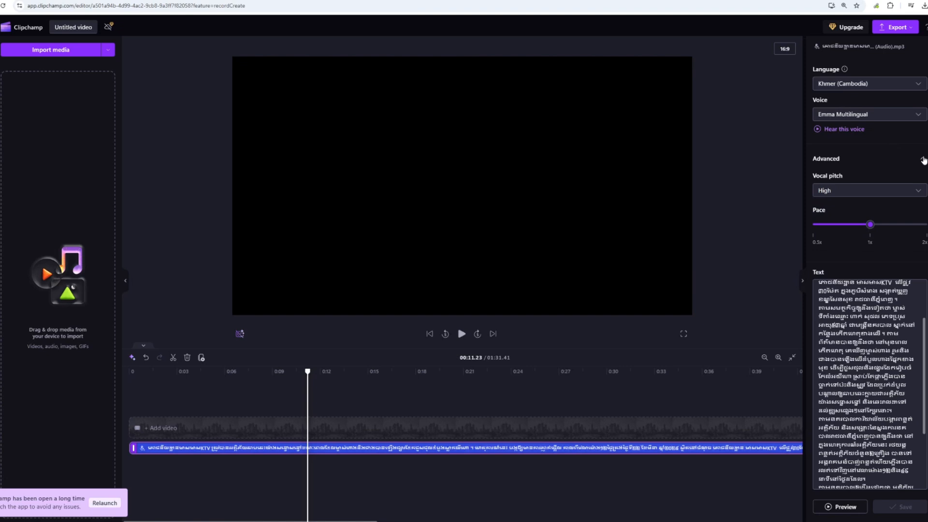
{"action": "left_click", "coordinate": [865, 226]}
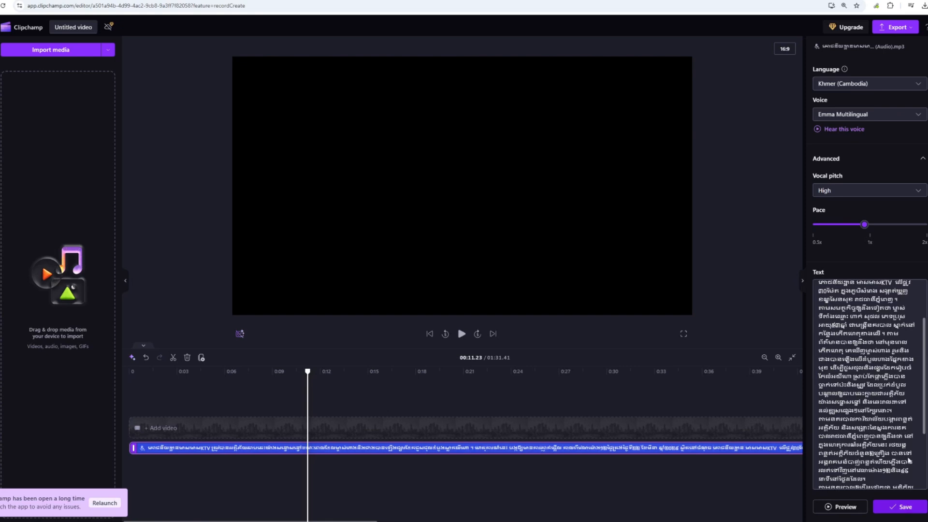
{"action": "left_click", "coordinate": [918, 198]}
{"action": "left_click", "coordinate": [846, 212]}
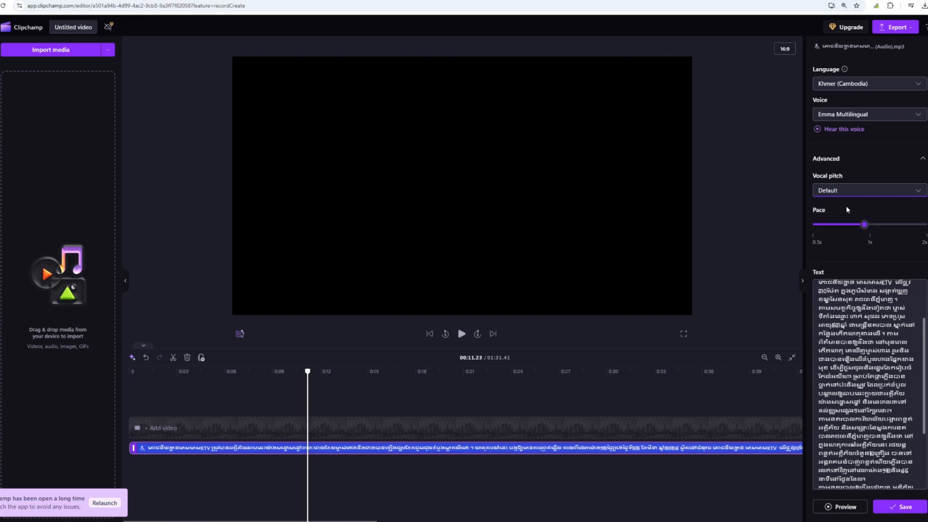
{"action": "left_click", "coordinate": [905, 506]}
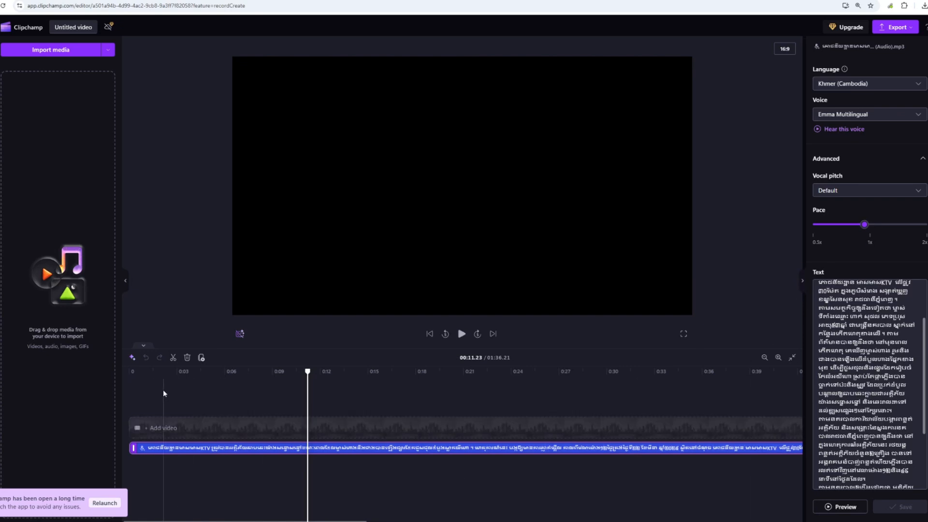
{"action": "key", "text": "space"}
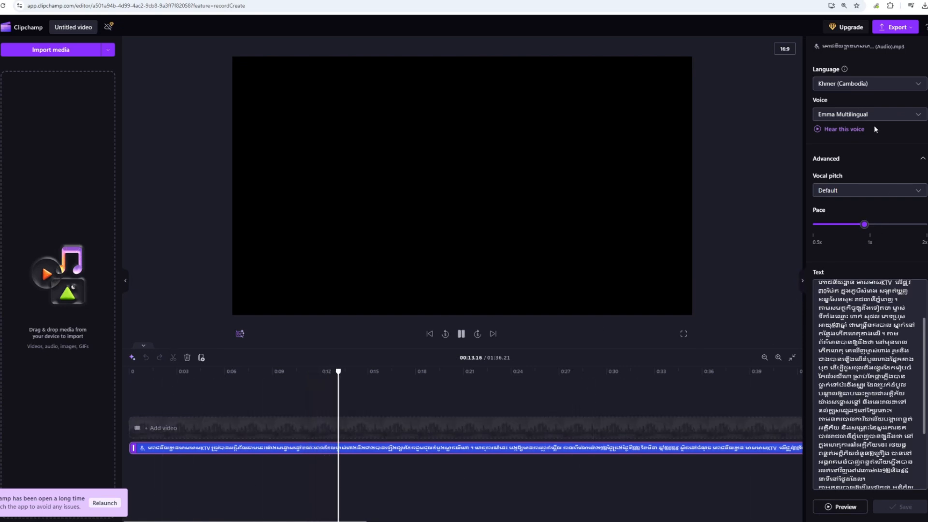
{"action": "key", "text": "space"}
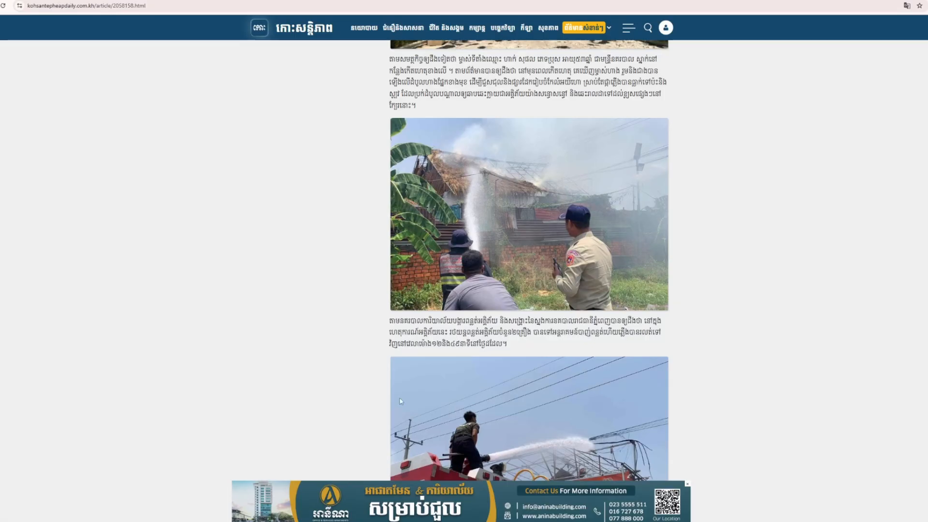
Step: In the news article, save the photo of the KTV entrance gate to the Downloads folder as a JPEG image
{"action": "scroll", "coordinate": [506, 274], "scroll_direction": "up", "scroll_amount": 12}
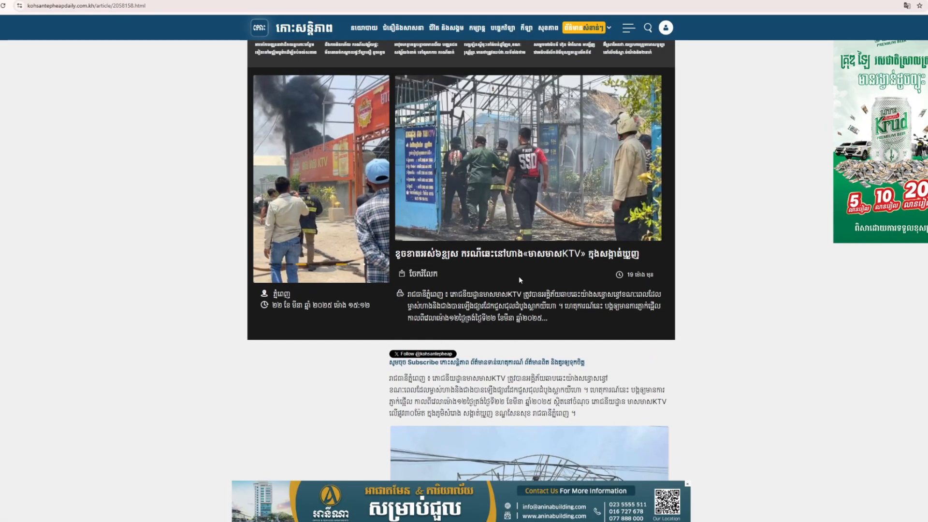
{"action": "scroll", "coordinate": [518, 279], "scroll_direction": "down", "scroll_amount": 6}
{"action": "right_click", "coordinate": [494, 186]}
{"action": "left_click", "coordinate": [517, 220]}
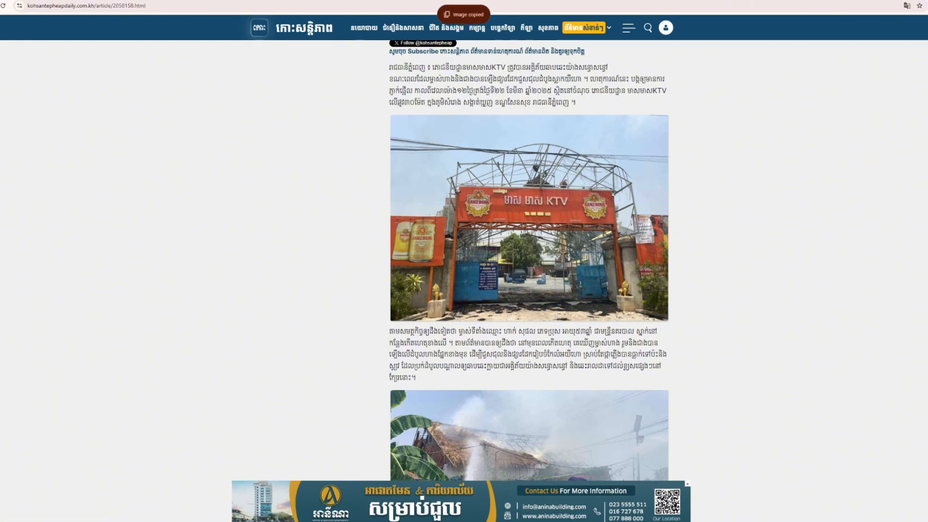
{"action": "right_click", "coordinate": [580, 197]}
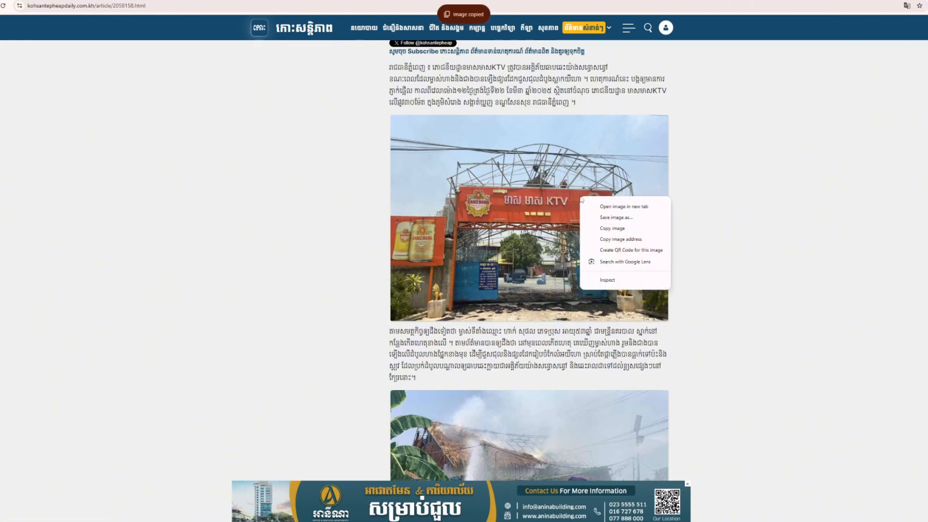
{"action": "left_click", "coordinate": [609, 220]}
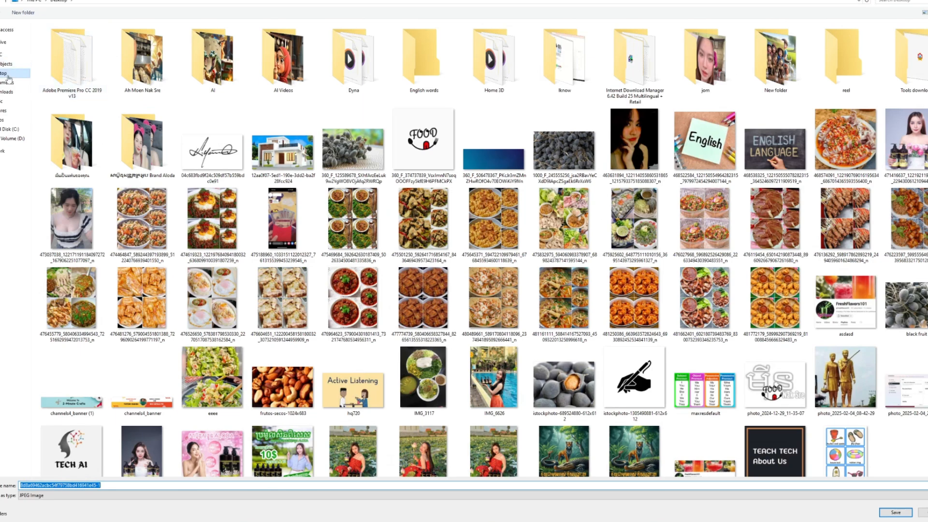
{"action": "left_click", "coordinate": [6, 94]}
{"action": "left_click", "coordinate": [895, 512]}
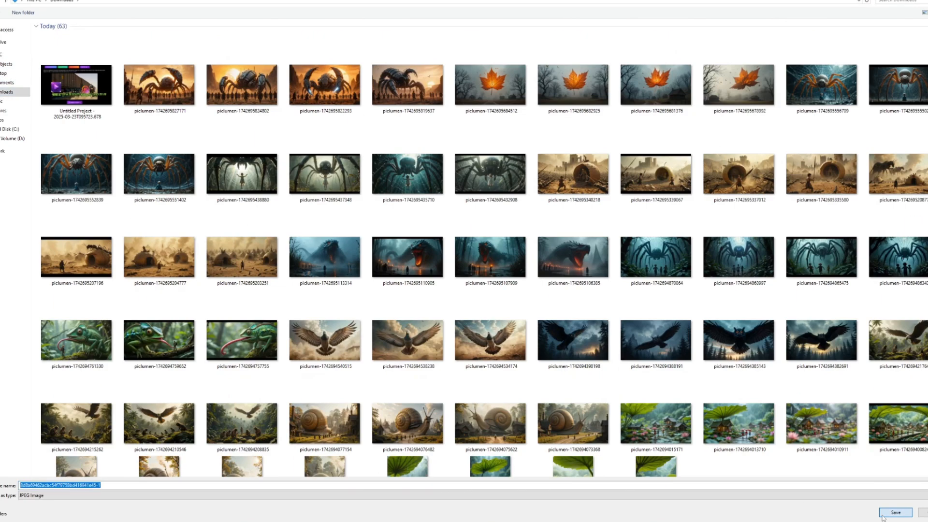
Step: Save the article photo of water being sprayed on the burning thatched roof to the Downloads folder
{"action": "scroll", "coordinate": [561, 267], "scroll_direction": "down", "scroll_amount": 8}
{"action": "scroll", "coordinate": [529, 150], "scroll_direction": "up", "scroll_amount": 2}
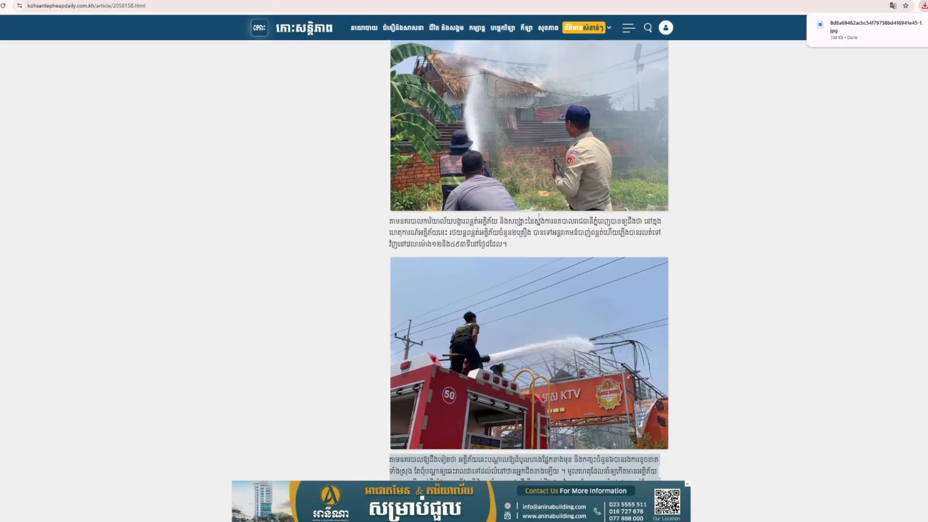
{"action": "right_click", "coordinate": [540, 180]}
{"action": "left_click", "coordinate": [575, 200]}
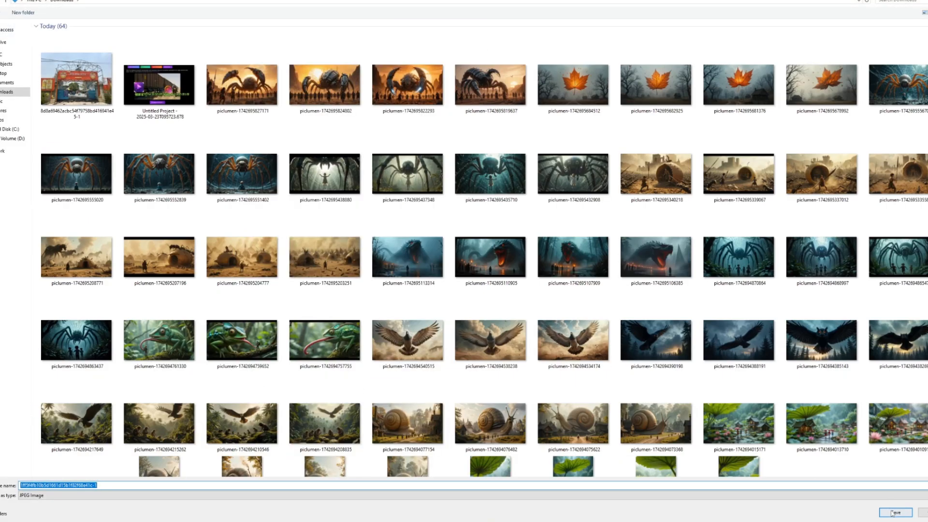
{"action": "left_click", "coordinate": [892, 512]}
Step: Save the article photo of the man spraying water from atop the red fire truck to the Downloads folder
{"action": "scroll", "coordinate": [508, 306], "scroll_direction": "down", "scroll_amount": 4}
{"action": "right_click", "coordinate": [516, 245]}
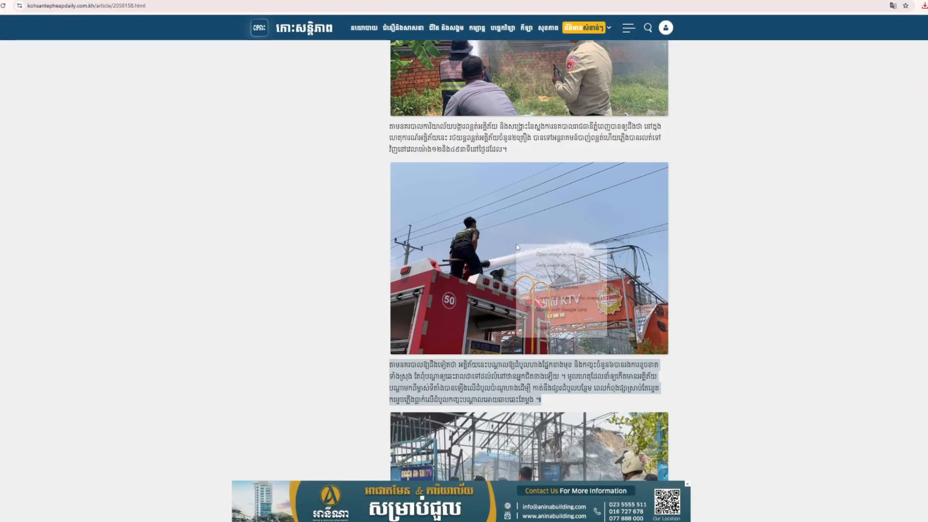
{"action": "left_click", "coordinate": [551, 265]}
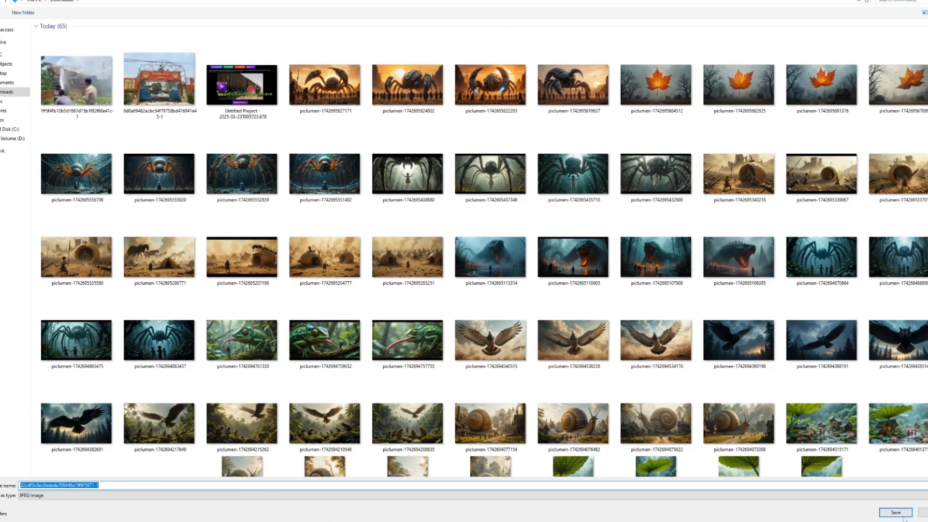
{"action": "left_click", "coordinate": [900, 515]}
Step: Save the photo of firefighters beside the blue gate, below the article's final paragraph, to the Downloads folder
{"action": "scroll", "coordinate": [532, 273], "scroll_direction": "down", "scroll_amount": 3}
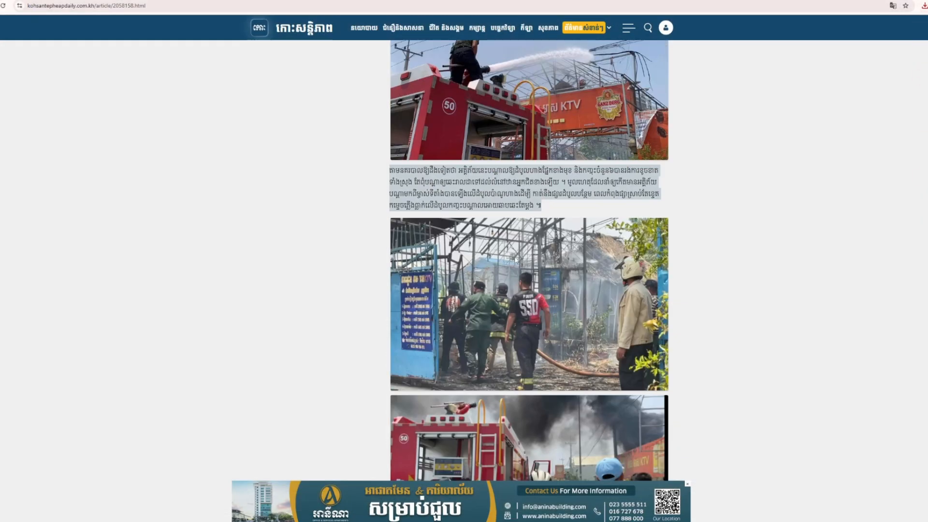
{"action": "right_click", "coordinate": [515, 257]}
{"action": "left_click", "coordinate": [550, 277]}
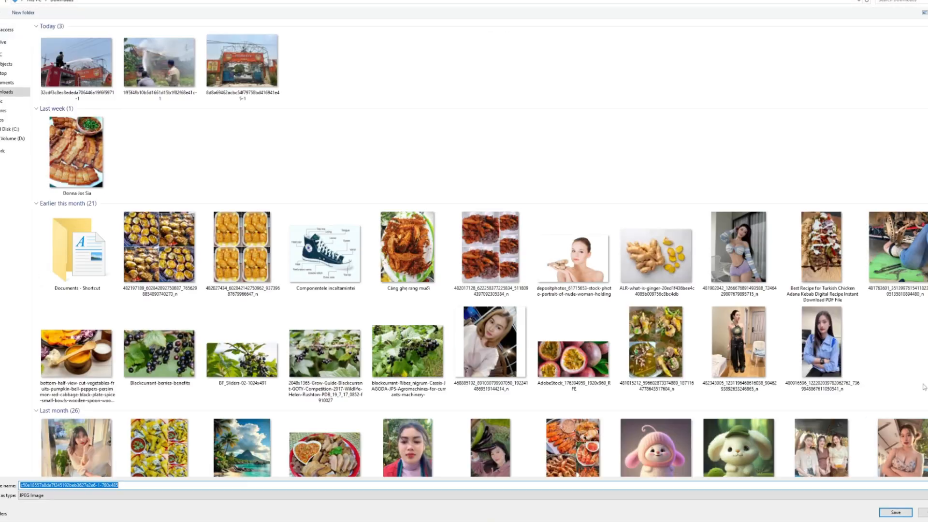
{"action": "key", "text": "Return"}
Step: Save the article photo of the onlookers in a white helmet and blue cap behind fire truck 50 to the Downloads folder
{"action": "scroll", "coordinate": [507, 254], "scroll_direction": "down", "scroll_amount": 5}
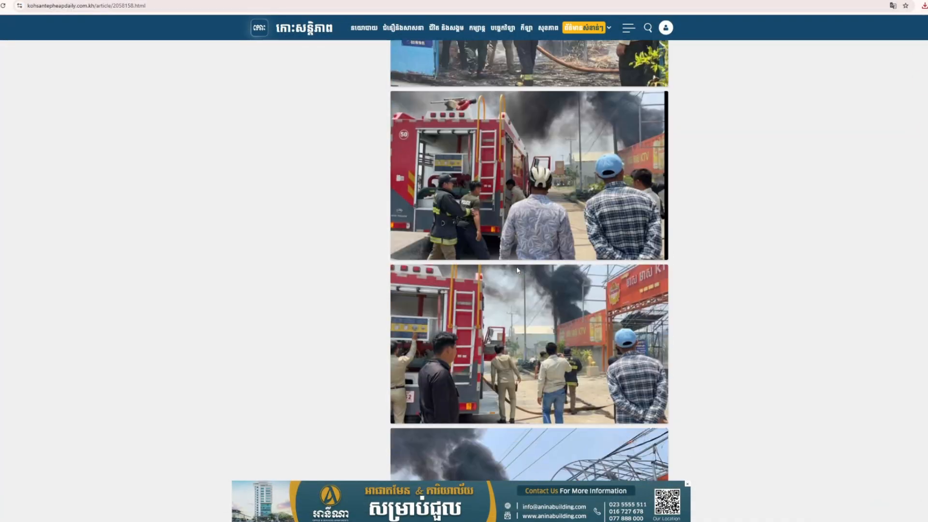
{"action": "right_click", "coordinate": [516, 180]}
{"action": "left_click", "coordinate": [550, 200]}
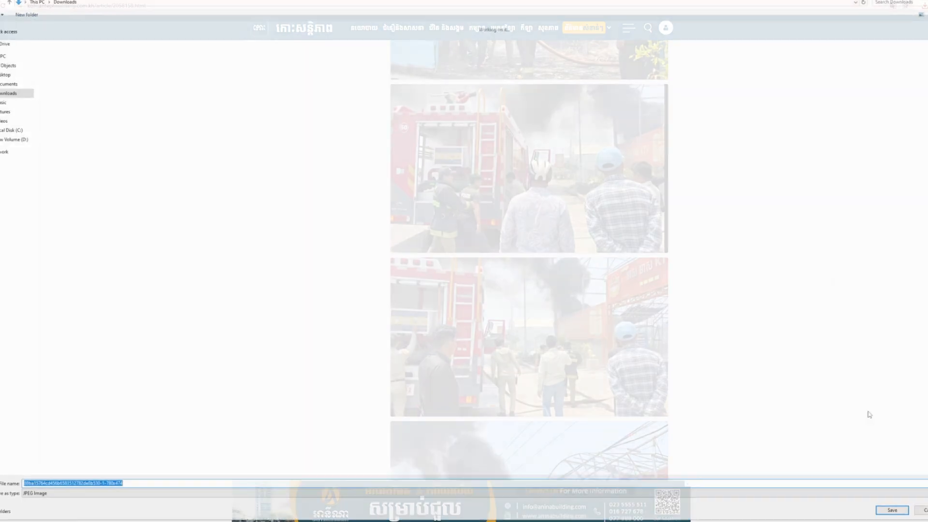
{"action": "key", "text": "Return"}
Step: Save the next article photo, showing people beside the fire truck facing the KTV entrance, to the Downloads folder
{"action": "scroll", "coordinate": [473, 225], "scroll_direction": "down", "scroll_amount": 3}
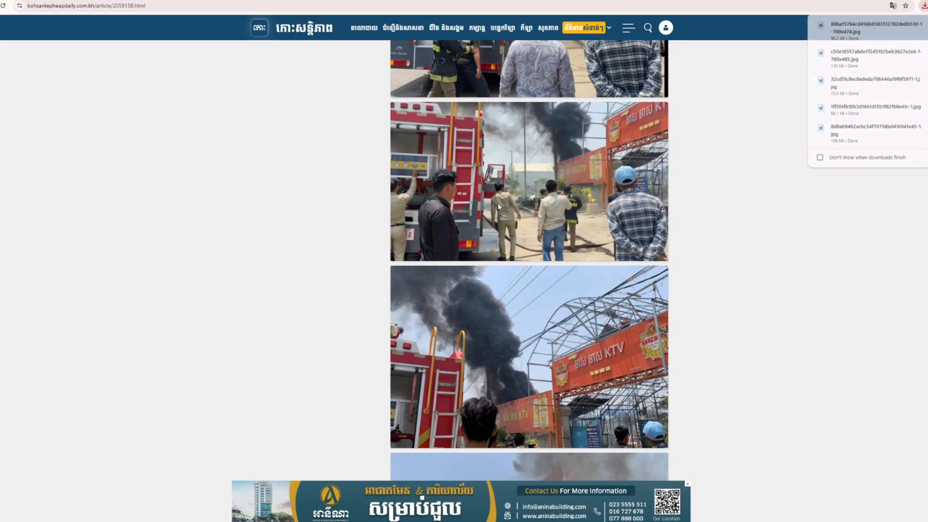
{"action": "right_click", "coordinate": [497, 203]}
{"action": "left_click", "coordinate": [532, 225]}
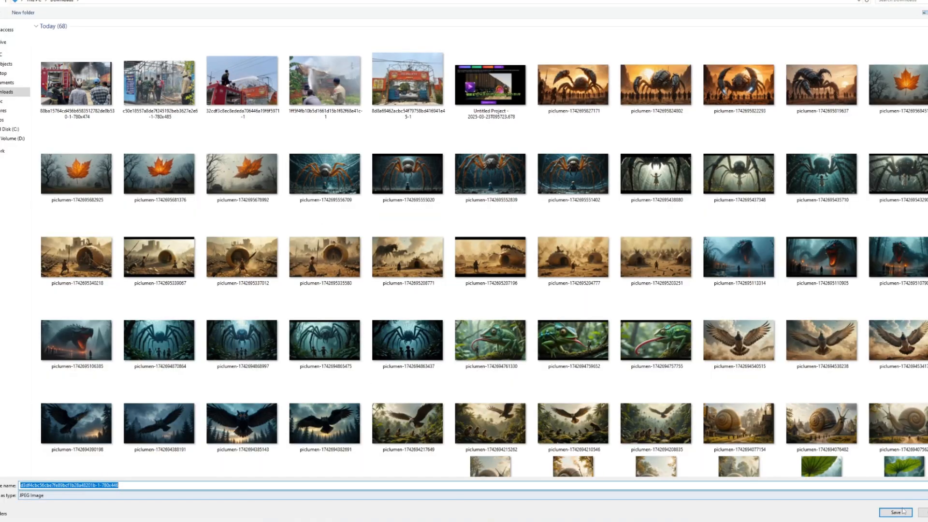
{"action": "key", "text": "Return"}
Step: Look over the article's remaining photos and minimize its window to return to the Clipchamp project
{"action": "scroll", "coordinate": [542, 227], "scroll_direction": "down", "scroll_amount": 5}
{"action": "scroll", "coordinate": [542, 226], "scroll_direction": "down", "scroll_amount": 3}
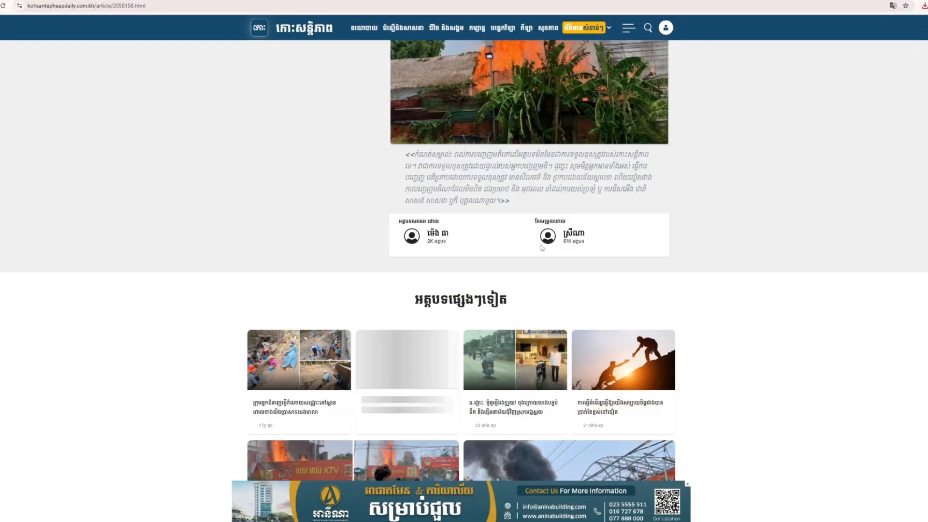
{"action": "scroll", "coordinate": [532, 227], "scroll_direction": "up", "scroll_amount": 10}
{"action": "scroll", "coordinate": [526, 218], "scroll_direction": "up", "scroll_amount": 4}
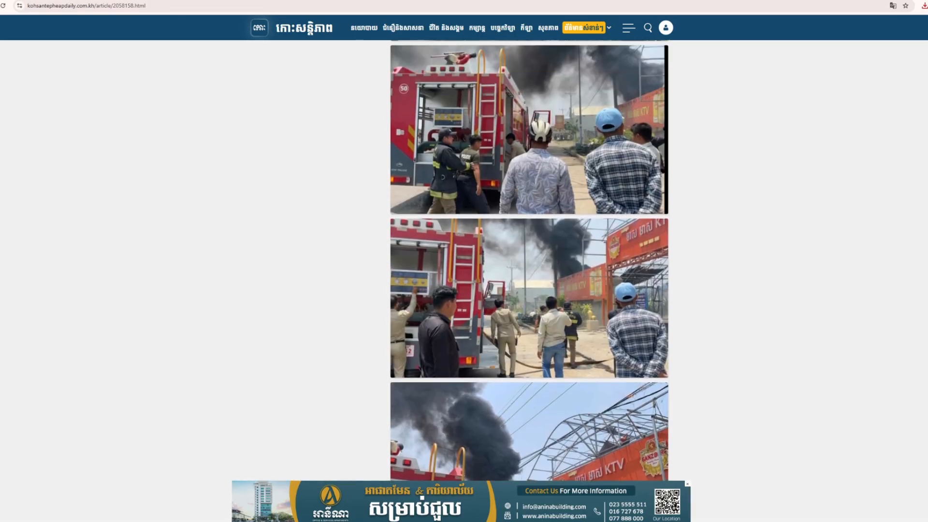
{"action": "left_click_drag", "start_coordinate": [710, 1], "coordinate": [578, 55]}
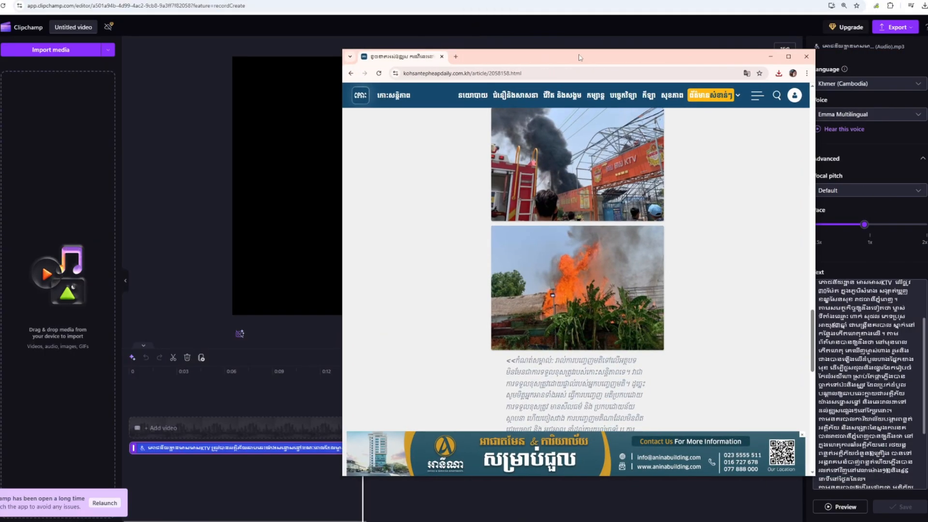
{"action": "left_click", "coordinate": [739, 31]}
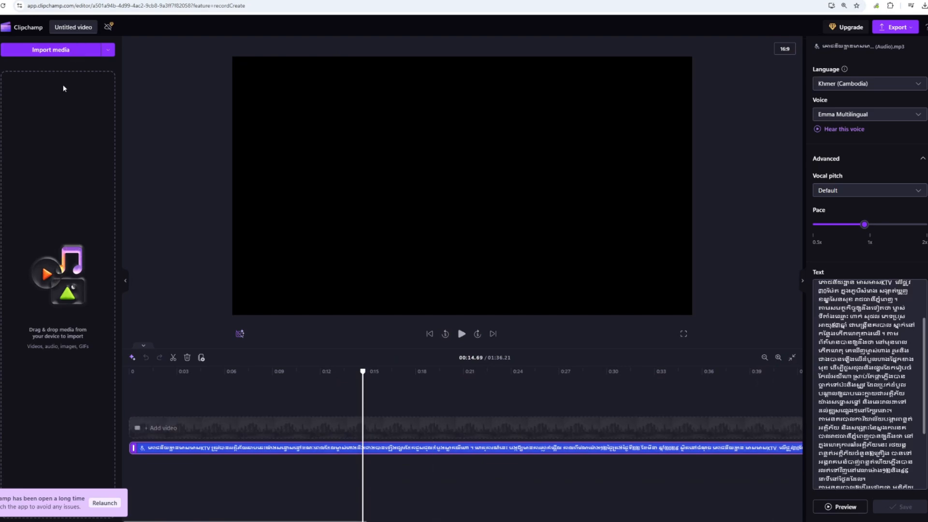
Step: Import the six downloaded fire photos from the Downloads folder into the project's media
{"action": "left_click", "coordinate": [63, 53]}
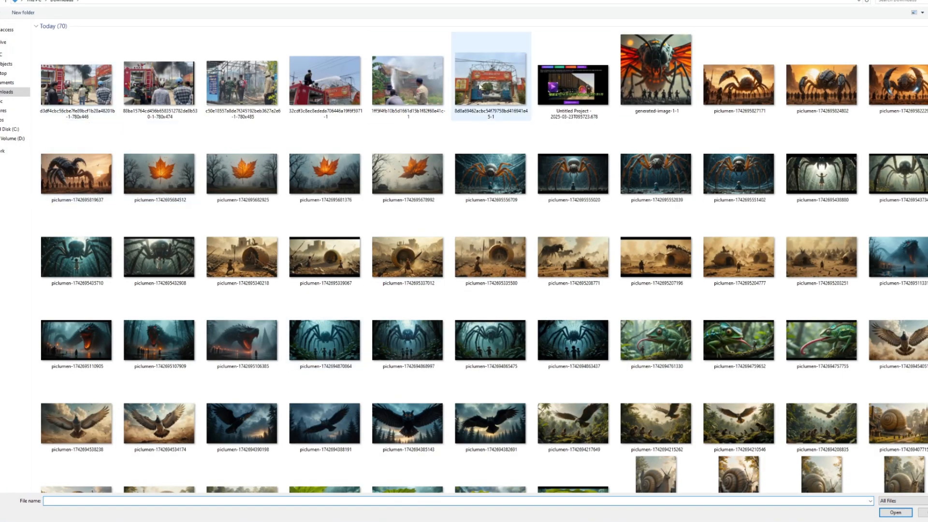
{"action": "left_click", "coordinate": [480, 87]}
{"action": "left_click", "coordinate": [407, 82], "text": "ctrl"}
{"action": "left_click", "coordinate": [325, 82], "text": "ctrl"}
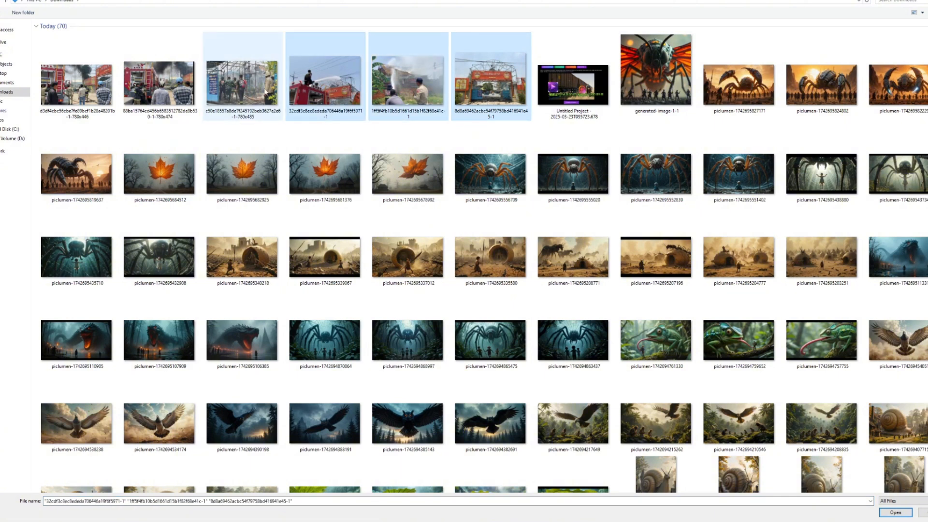
{"action": "left_click", "coordinate": [242, 82], "text": "ctrl"}
{"action": "left_click", "coordinate": [160, 83], "text": "ctrl"}
{"action": "left_click", "coordinate": [76, 82], "text": "ctrl"}
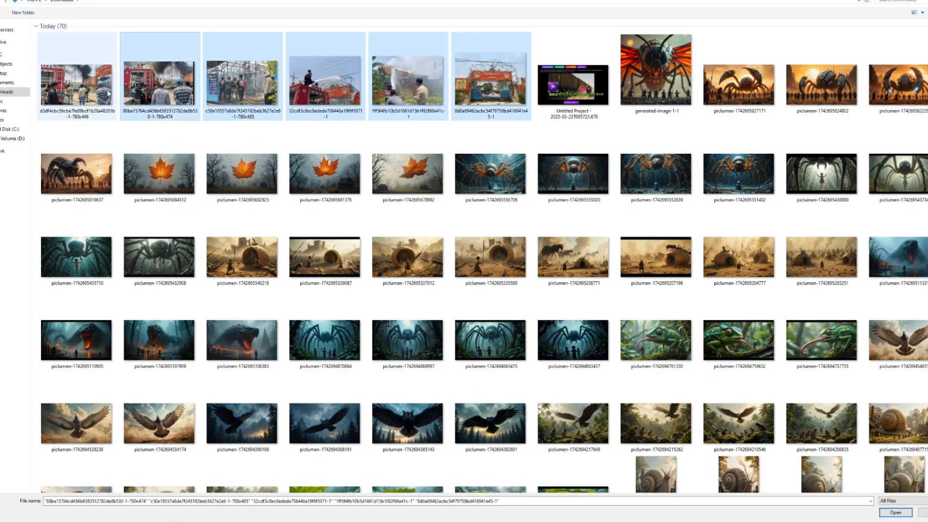
{"action": "key", "text": "Return"}
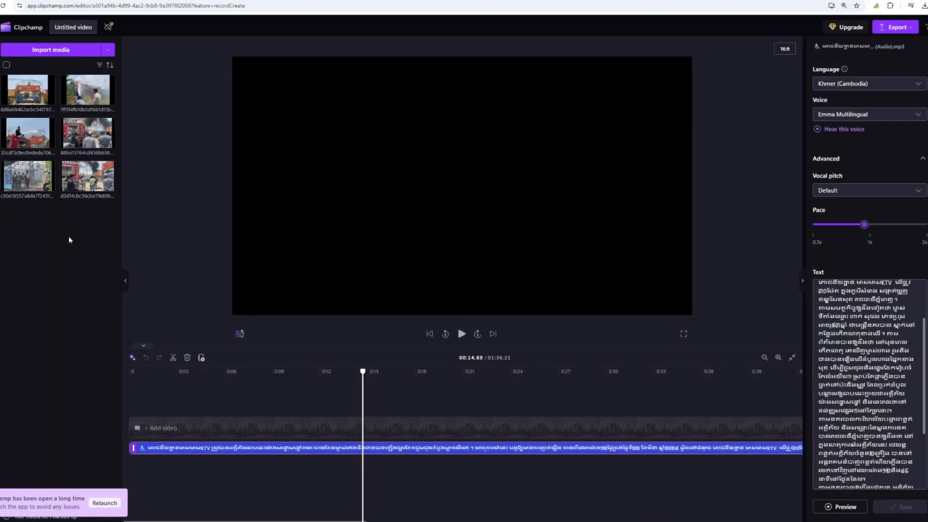
Step: Place the KTV entrance gate photo at the start of the video track, lasting about 11 seconds, and preview it briefly
{"action": "left_click_drag", "start_coordinate": [27, 90], "coordinate": [303, 450]}
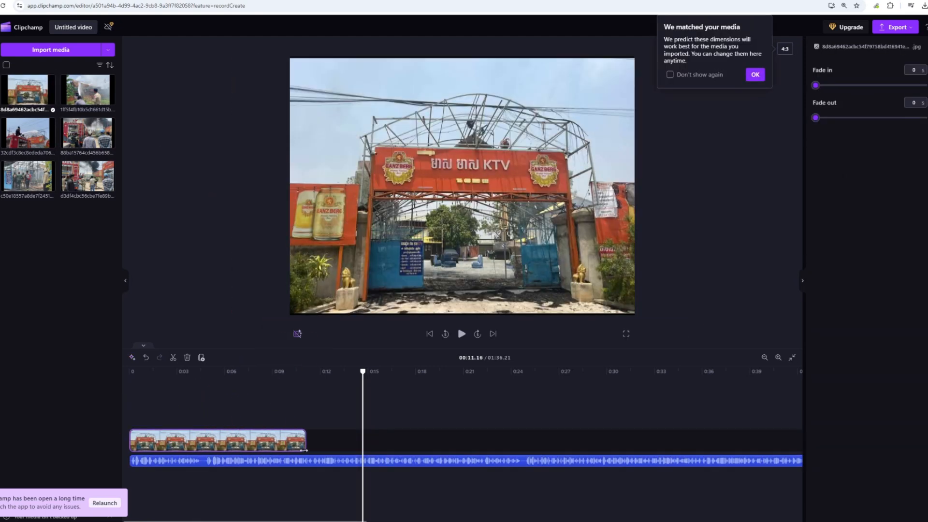
{"action": "left_click", "coordinate": [277, 407]}
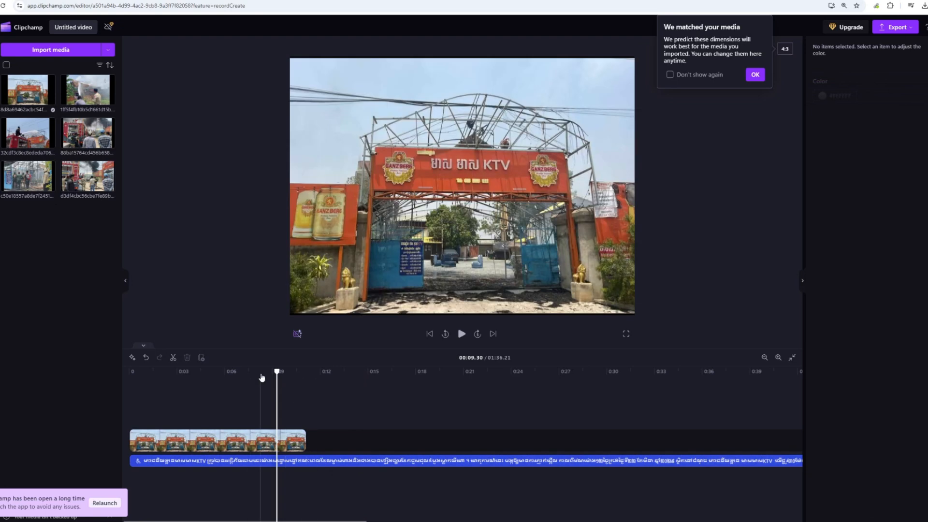
{"action": "key", "text": "space"}
{"action": "key", "text": "space"}
Step: Dismiss the dimensions notice, set the aspect ratio to 16:9, and enlarge the gate photo to fill the frame
{"action": "left_click", "coordinate": [756, 74]}
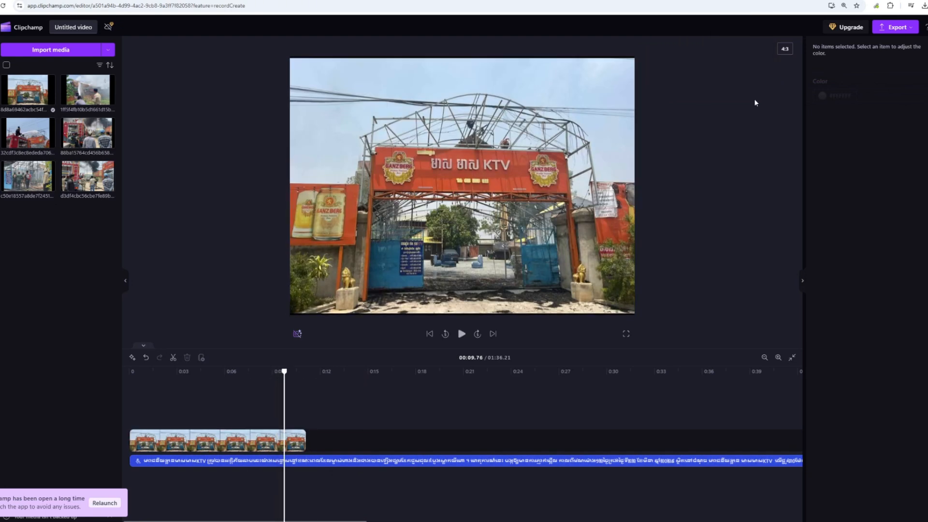
{"action": "left_click", "coordinate": [785, 50]}
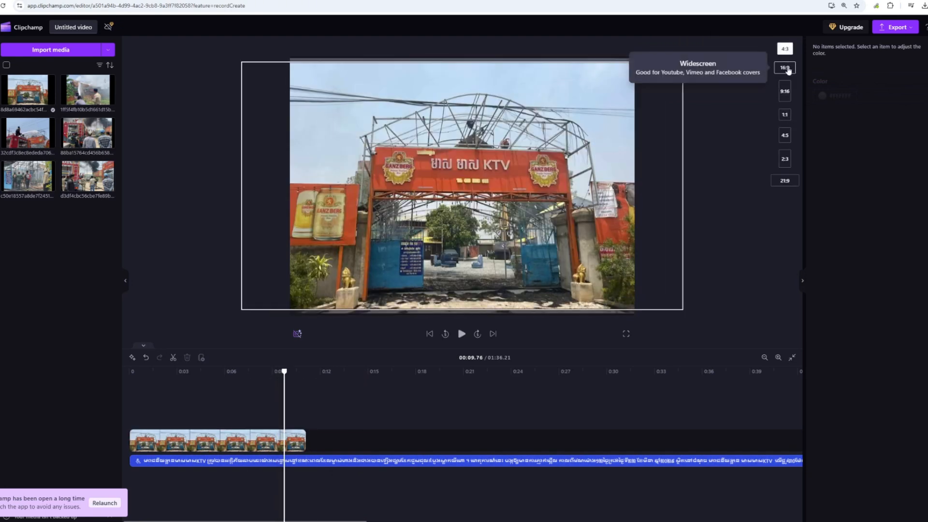
{"action": "left_click", "coordinate": [787, 67]}
{"action": "left_click", "coordinate": [543, 232]}
{"action": "left_click_drag", "start_coordinate": [542, 232], "coordinate": [485, 232]}
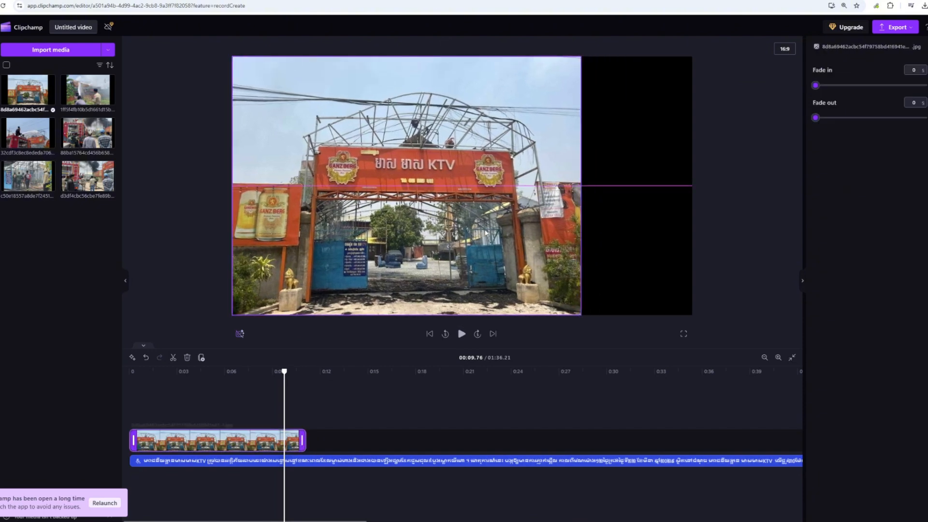
{"action": "left_click_drag", "start_coordinate": [579, 315], "coordinate": [752, 339]}
{"action": "left_click_drag", "start_coordinate": [692, 212], "coordinate": [691, 194]}
Step: Add the thatched-roof photo after the gate photo, ending at about 0:23, and preview a Cross fade transition between them
{"action": "left_click_drag", "start_coordinate": [87, 89], "coordinate": [379, 440]}
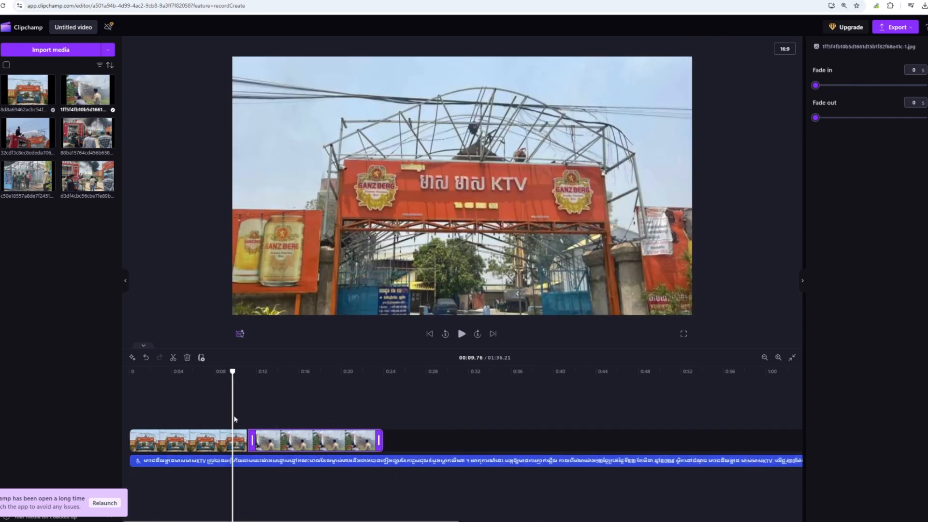
{"action": "left_click", "coordinate": [248, 441]}
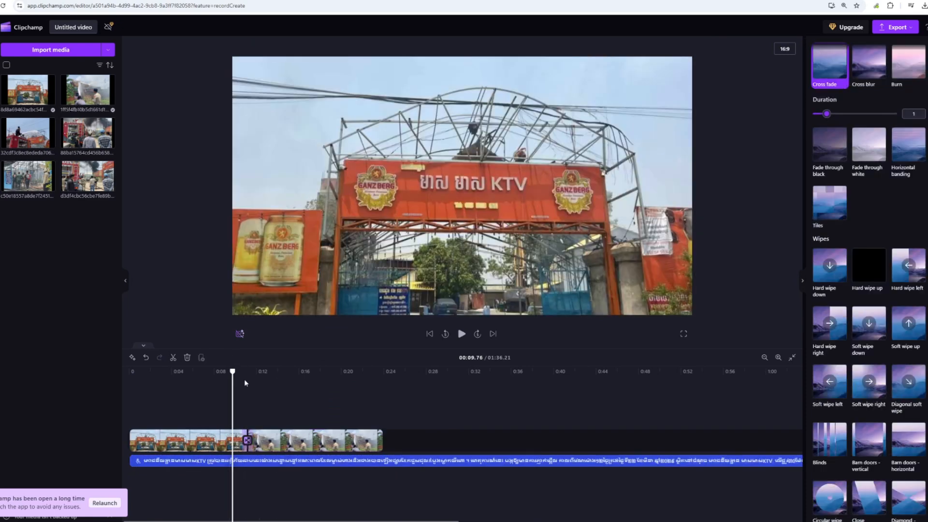
{"action": "key", "text": "space"}
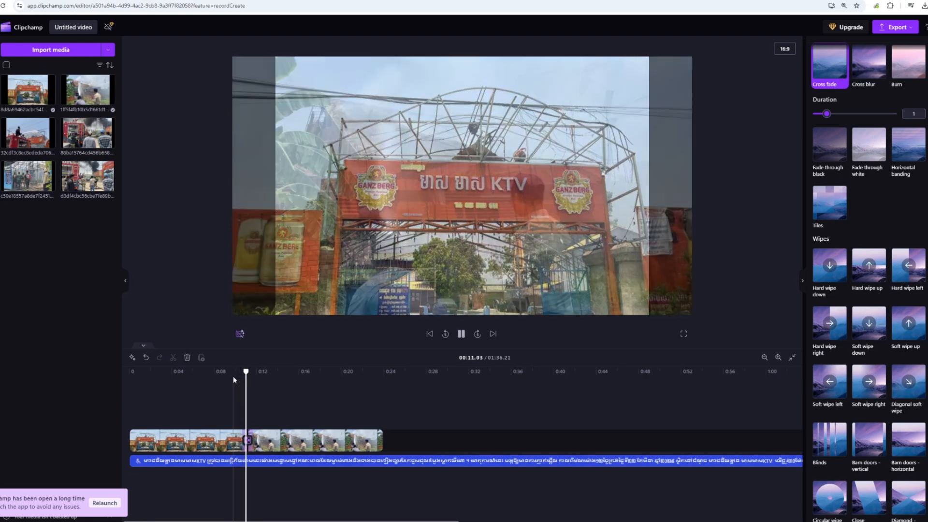
{"action": "key", "text": "space"}
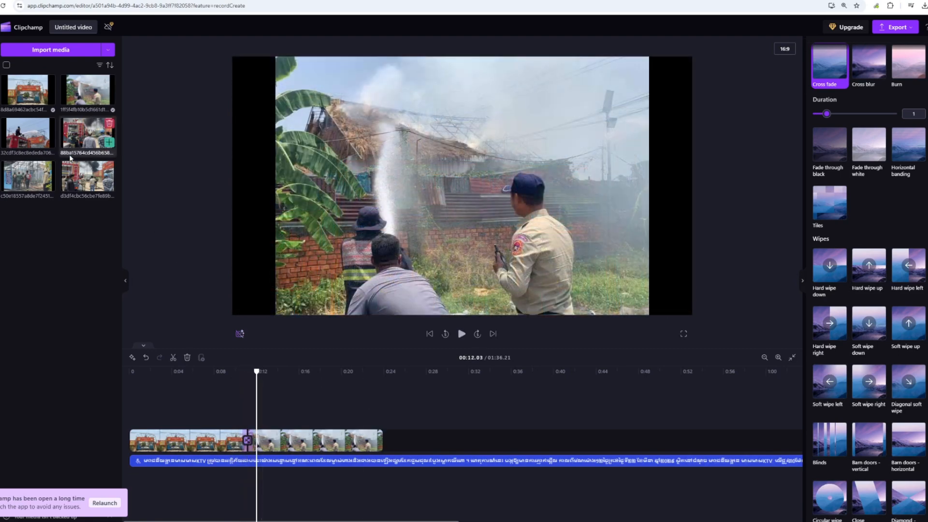
Step: Add the photo of the man spraying from the fire truck, ending at about 0:42, with a Cross fade before it
{"action": "left_click_drag", "start_coordinate": [27, 138], "coordinate": [429, 450]}
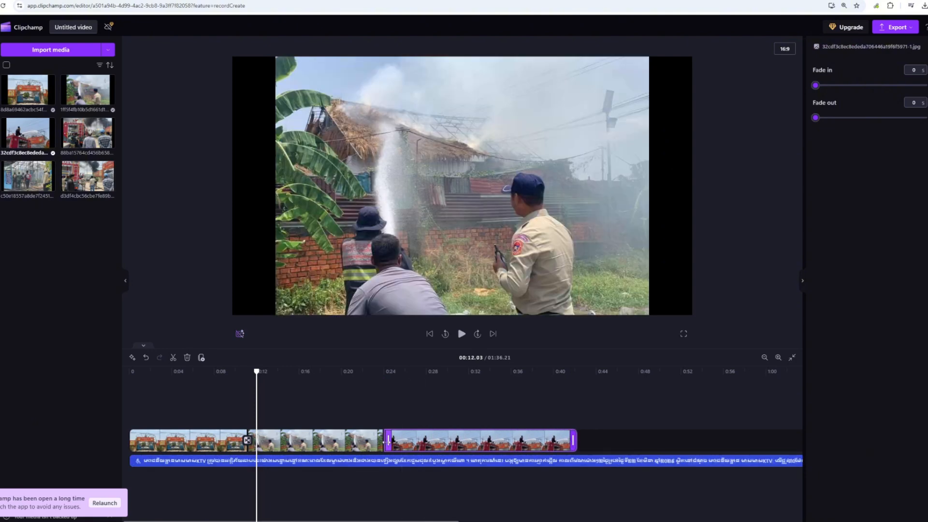
{"action": "left_click", "coordinate": [384, 439]}
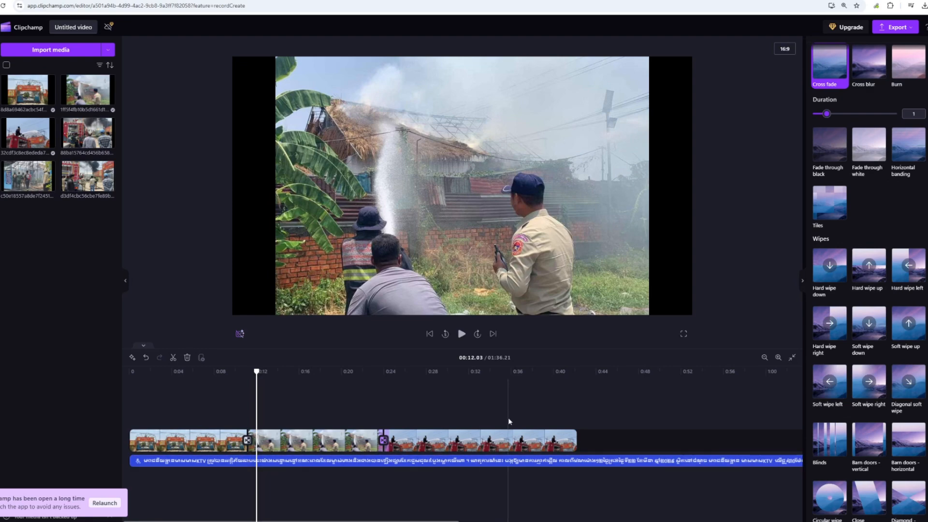
{"action": "left_click", "coordinate": [556, 420]}
{"action": "key", "text": "ctrl+minus"}
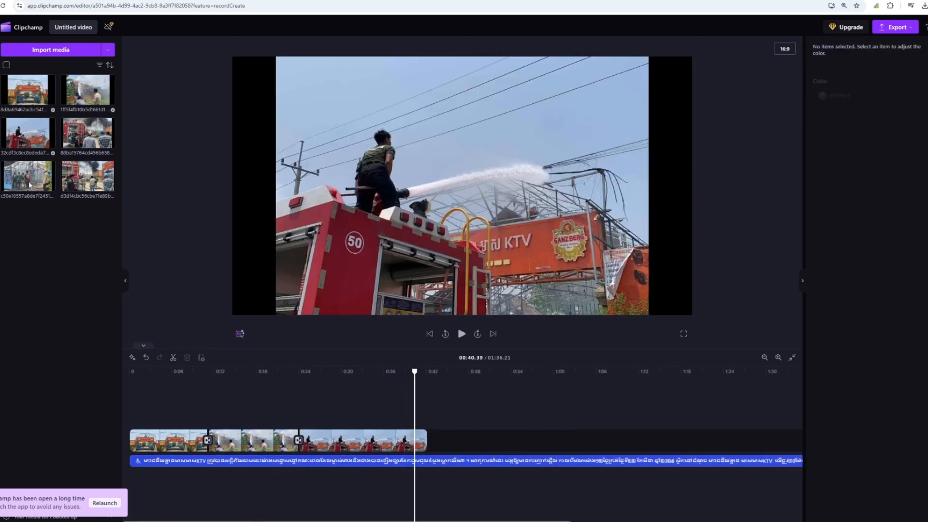
Step: Enlarge the photo of the man atop the fire truck in both directions until it fills the 16:9 frame
{"action": "mouse_move", "coordinate": [87, 133]}
{"action": "left_mouse_down"}
{"action": "mouse_move", "coordinate": [404, 319]}
{"action": "mouse_move", "coordinate": [263, 264]}
{"action": "mouse_move", "coordinate": [74, 141]}
{"action": "left_mouse_up"}
{"action": "left_click", "coordinate": [558, 223]}
{"action": "left_click", "coordinate": [591, 280]}
{"action": "left_click_drag", "start_coordinate": [649, 314], "coordinate": [697, 343]}
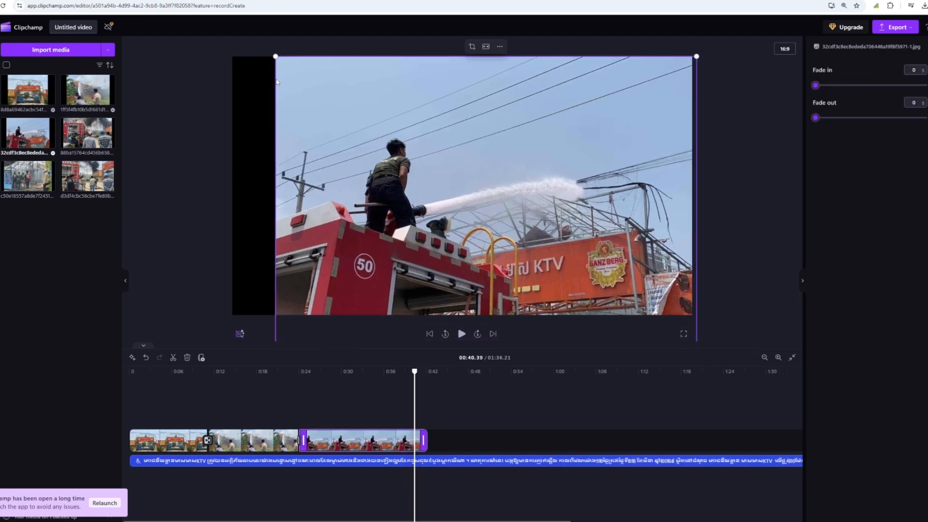
{"action": "left_click_drag", "start_coordinate": [272, 54], "coordinate": [215, 42]}
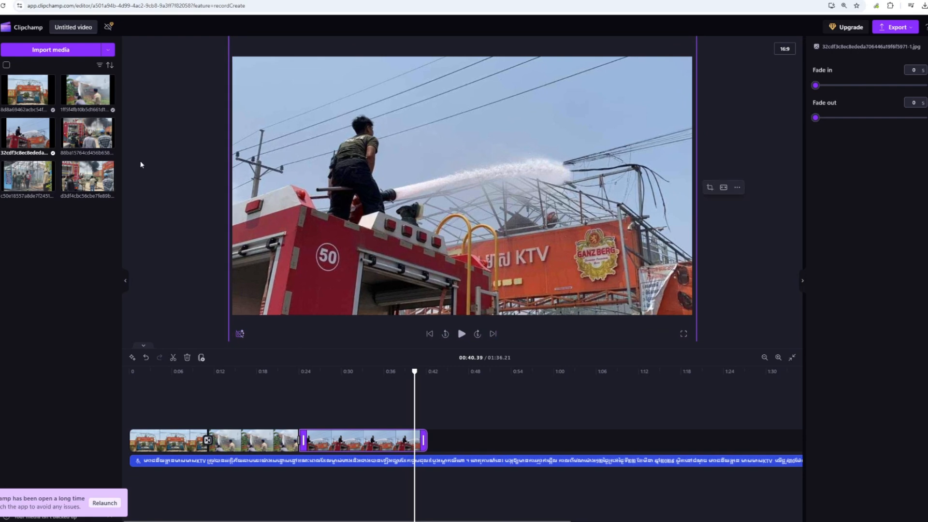
Step: Enlarge the thatched-roof photo to cover the black bars at both sides of the frame
{"action": "left_click", "coordinate": [260, 405]}
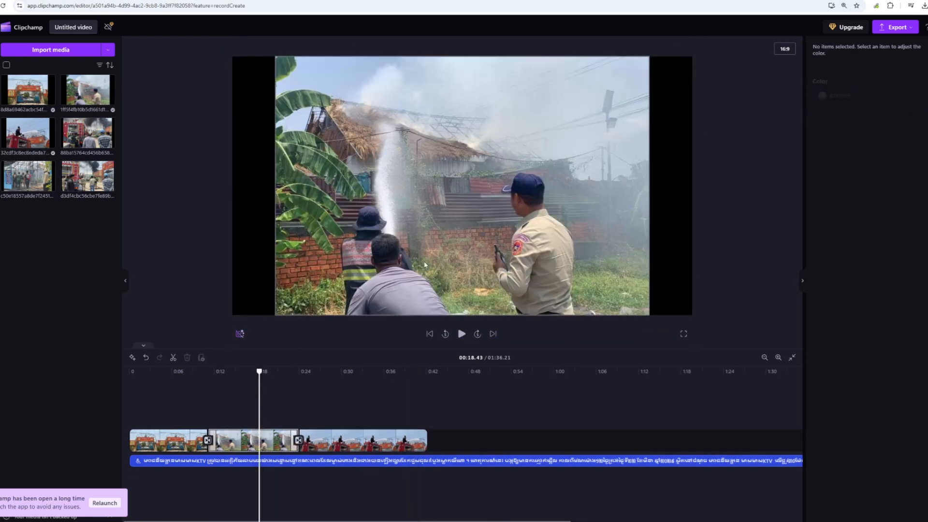
{"action": "left_click", "coordinate": [633, 309]}
{"action": "left_click_drag", "start_coordinate": [652, 315], "coordinate": [697, 342]}
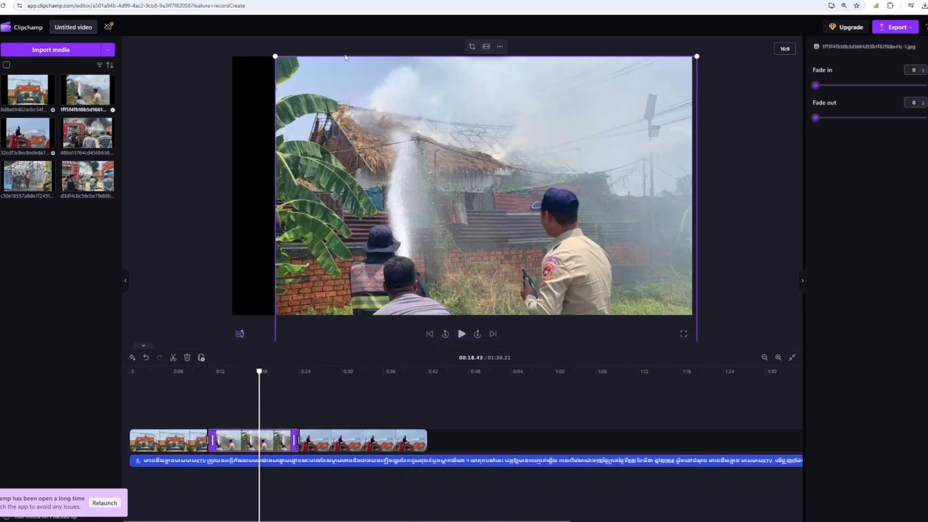
{"action": "left_click_drag", "start_coordinate": [279, 57], "coordinate": [213, 51]}
{"action": "left_click", "coordinate": [195, 99]}
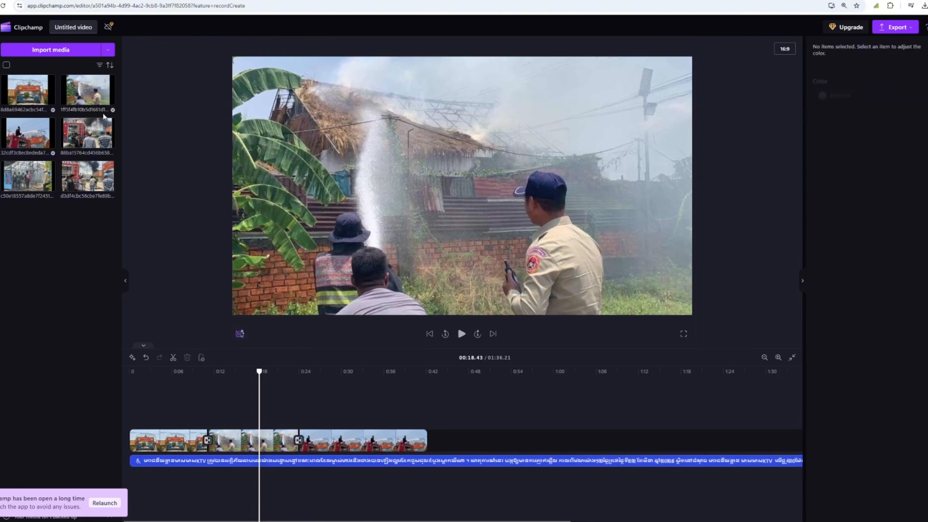
Step: Add the photo of onlookers behind the fire truck, joined with a Cross fade, and extend it to about 1:02
{"action": "left_click_drag", "start_coordinate": [73, 133], "coordinate": [443, 447]}
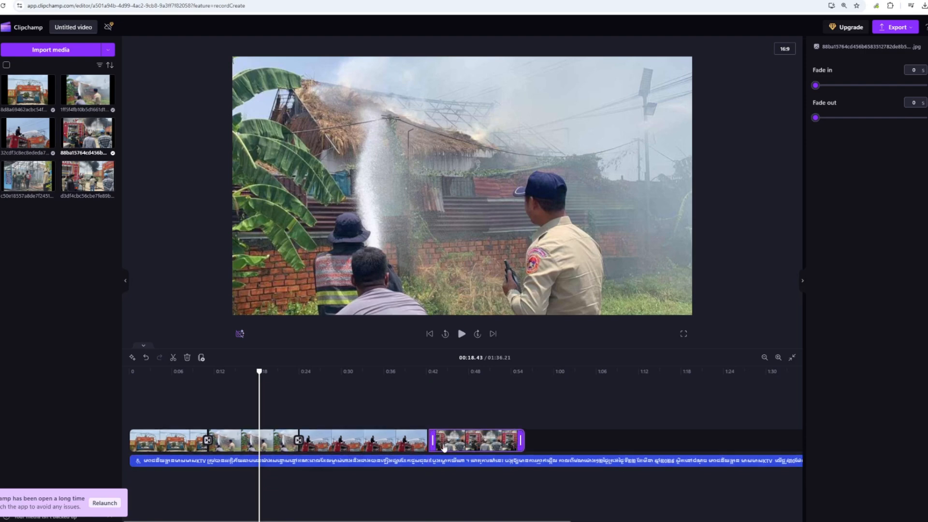
{"action": "left_click", "coordinate": [429, 439]}
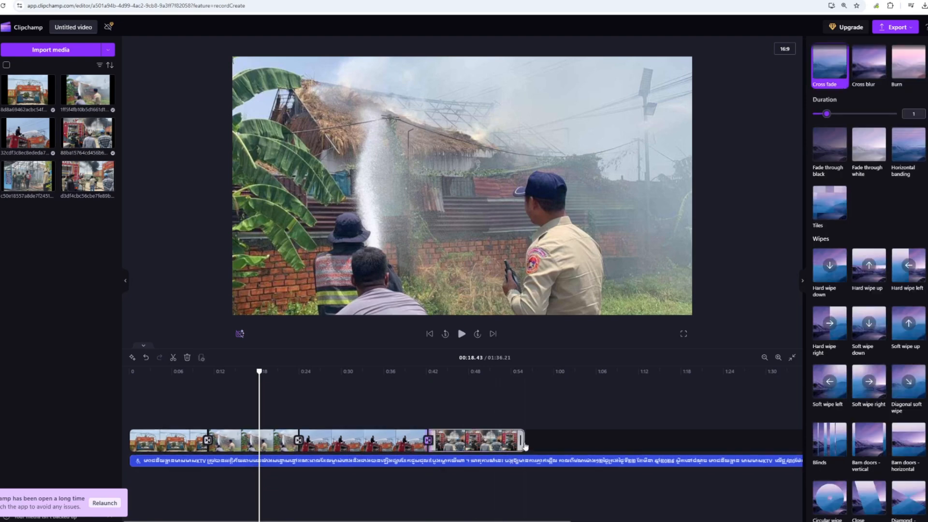
{"action": "left_click_drag", "start_coordinate": [522, 440], "coordinate": [574, 440]}
{"action": "scroll", "coordinate": [452, 458], "scroll_direction": "down", "scroll_amount": 1}
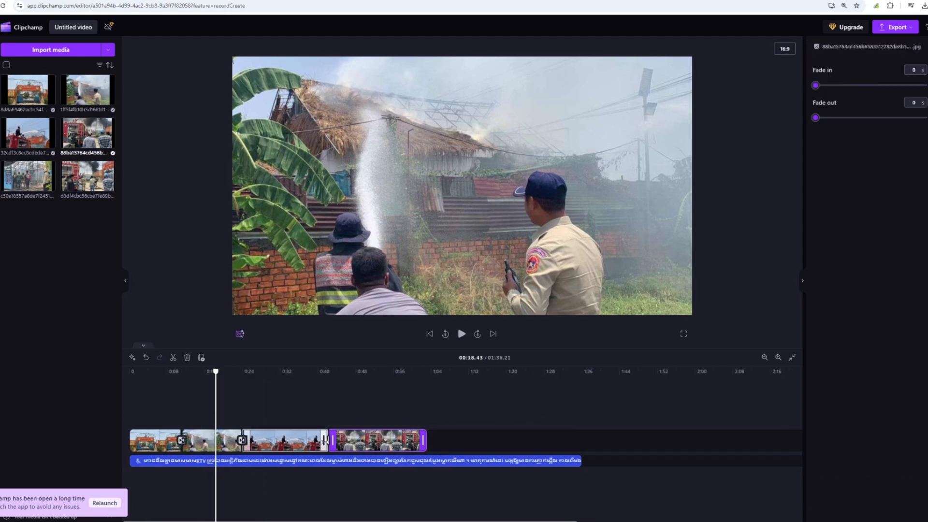
Step: Add the photo of firefighters beside the blue gate, ending at about 1:20, with a Cross fade before it
{"action": "left_click", "coordinate": [343, 412]}
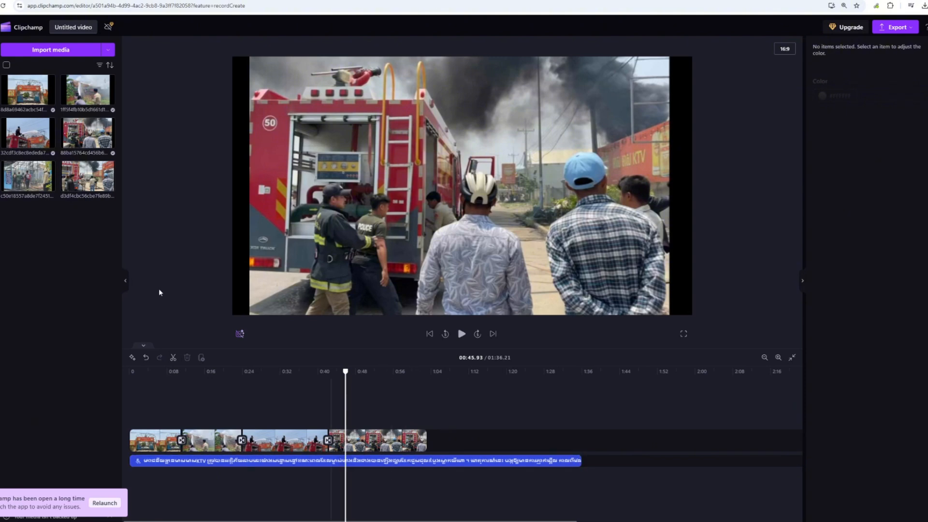
{"action": "left_click_drag", "start_coordinate": [27, 176], "coordinate": [512, 441]}
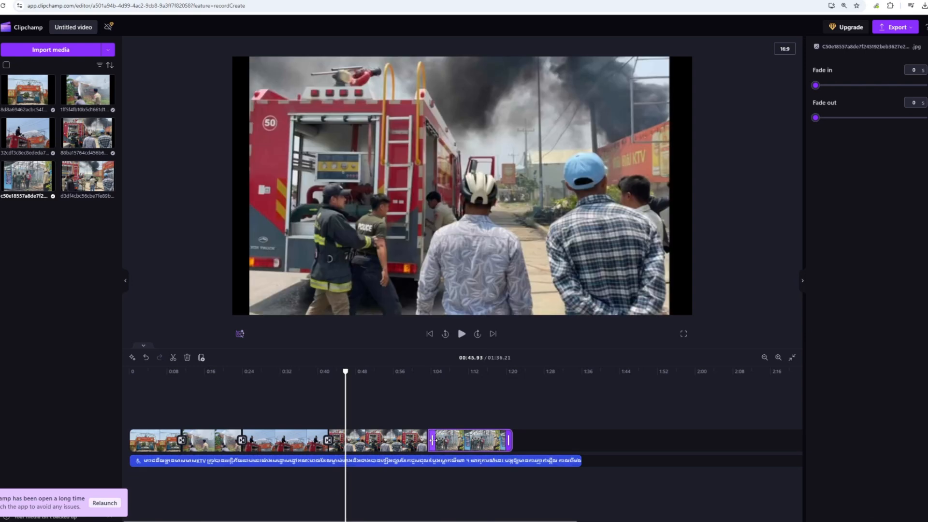
{"action": "left_click", "coordinate": [426, 441]}
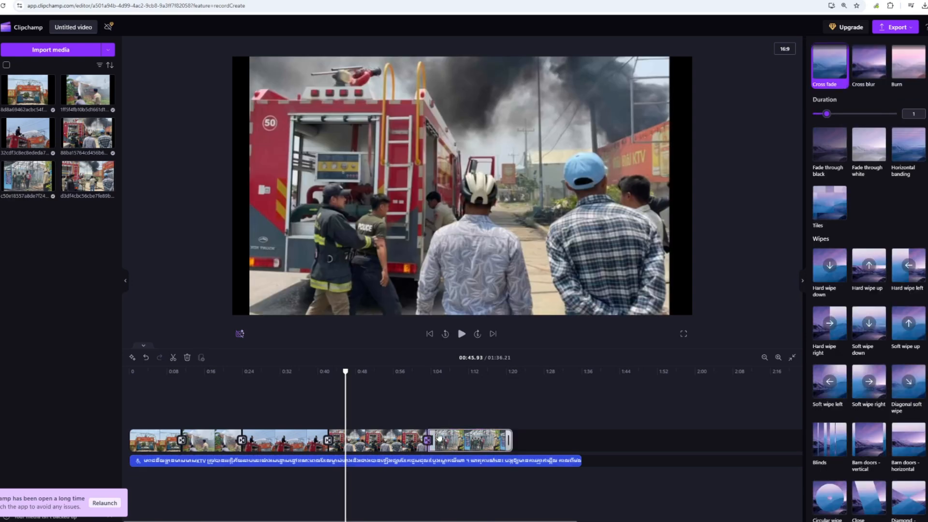
Step: Enlarge the photo of onlookers behind the fire truck from both sides until it fills the 16:9 frame
{"action": "left_click", "coordinate": [418, 402]}
{"action": "left_click", "coordinate": [416, 441]}
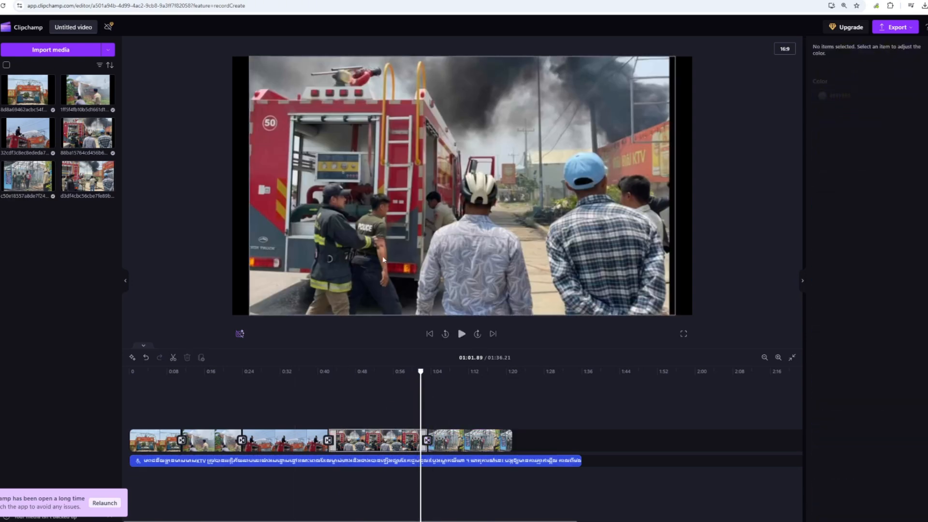
{"action": "left_click_drag", "start_coordinate": [675, 55], "coordinate": [705, 39]}
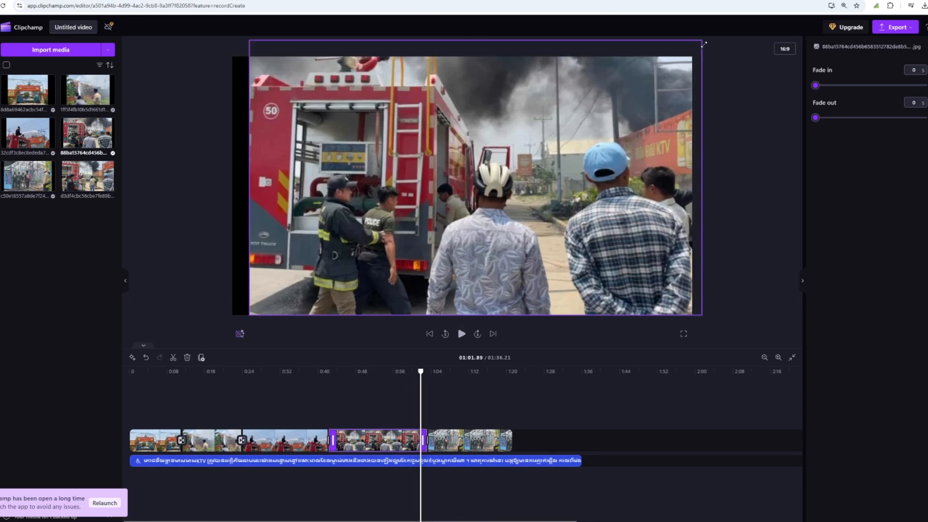
{"action": "left_click_drag", "start_coordinate": [247, 316], "coordinate": [212, 337]}
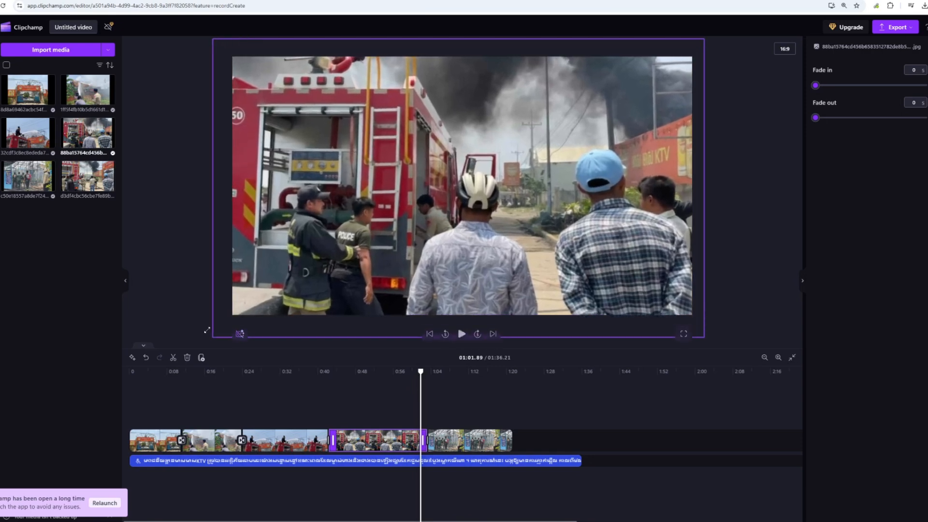
Step: Add the remaining fire truck and KTV sign photo after the blue gate photo, ending with the narration, joined with a Cross fade
{"action": "left_click", "coordinate": [368, 399]}
{"action": "left_click_drag", "start_coordinate": [88, 176], "coordinate": [579, 441]}
{"action": "left_click", "coordinate": [514, 439]}
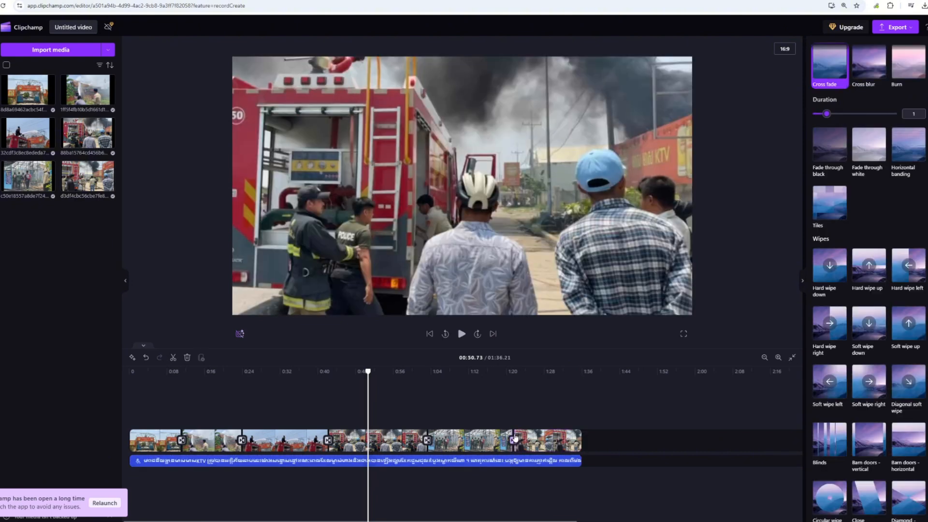
Step: Enlarge the photo of firefighters beside the blue gate until it covers the black bars at both sides
{"action": "left_click", "coordinate": [483, 390]}
{"action": "key", "text": "space"}
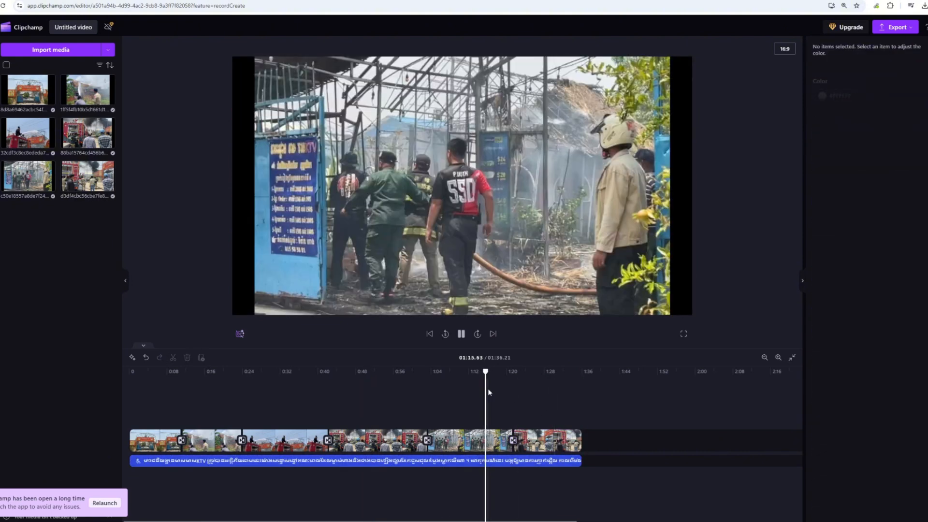
{"action": "left_click", "coordinate": [505, 439]}
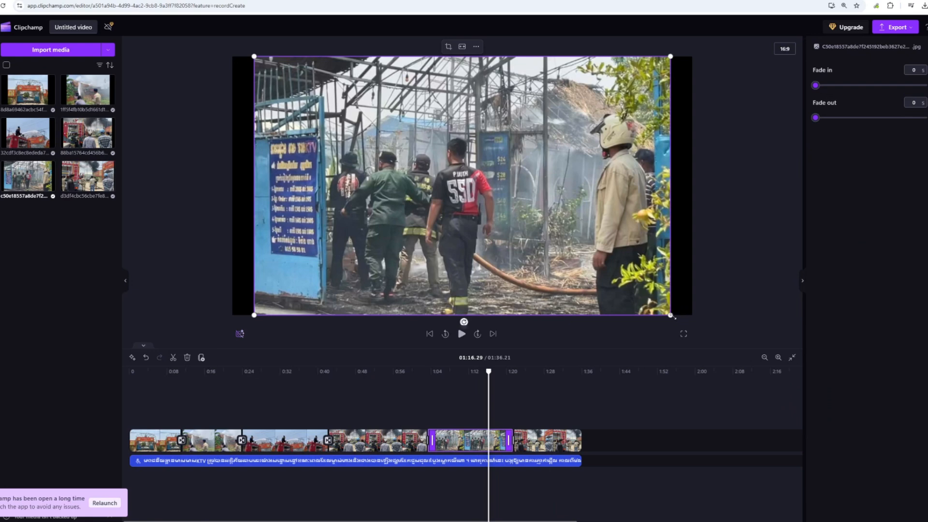
{"action": "left_click_drag", "start_coordinate": [673, 317], "coordinate": [695, 331]}
{"action": "left_click_drag", "start_coordinate": [255, 333], "coordinate": [226, 342]}
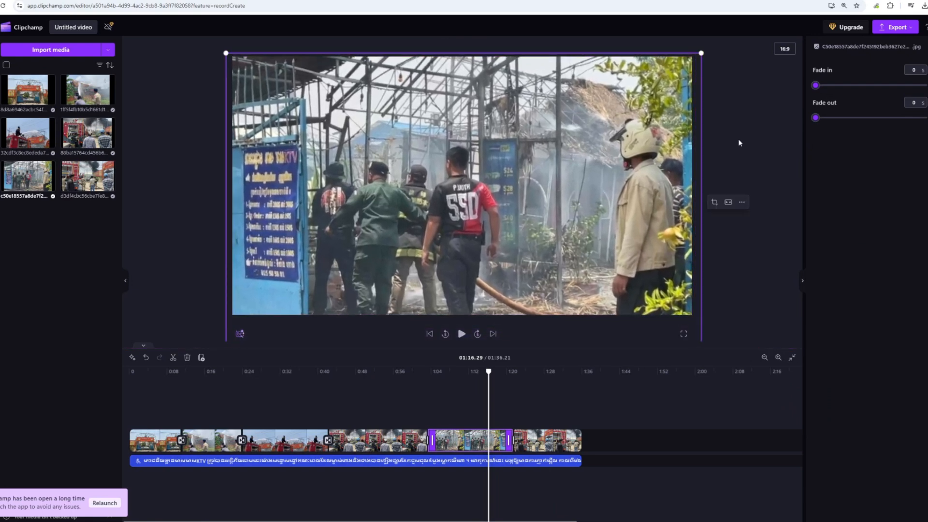
{"action": "left_click", "coordinate": [737, 143]}
Step: Preview the video at several points, including the last photo, the first transition and the opening
{"action": "key", "text": "space"}
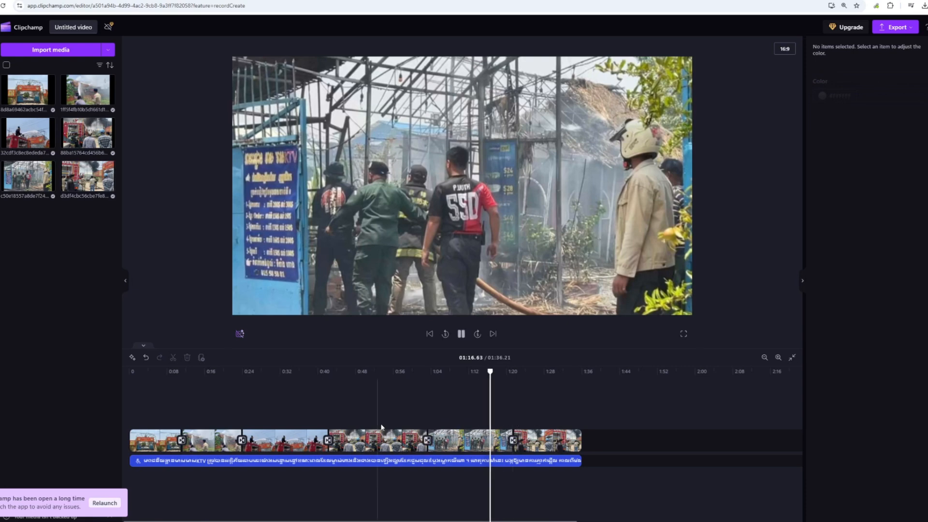
{"action": "left_click", "coordinate": [550, 408]}
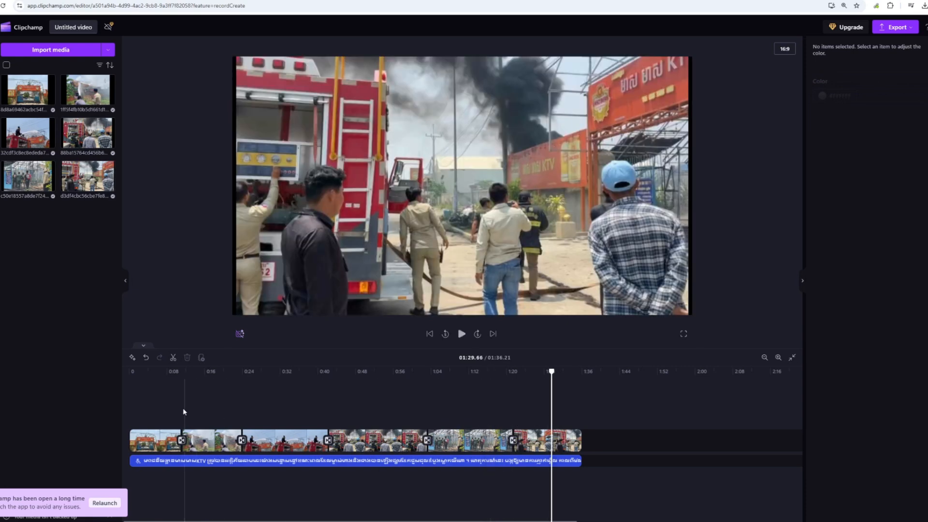
{"action": "left_click", "coordinate": [182, 408]}
{"action": "key", "text": "space"}
{"action": "key", "text": "space"}
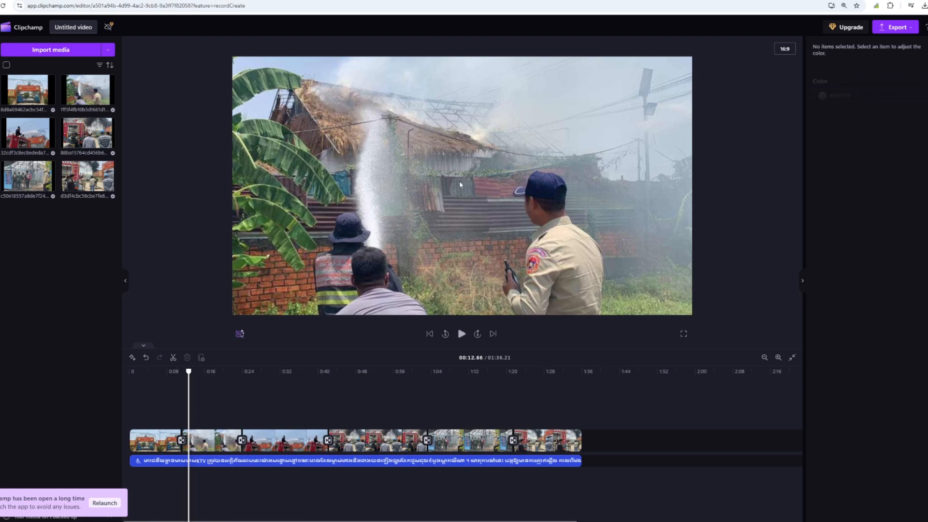
{"action": "left_click_drag", "start_coordinate": [600, 471], "coordinate": [155, 393]}
{"action": "left_click", "coordinate": [587, 415]}
{"action": "key", "text": "space"}
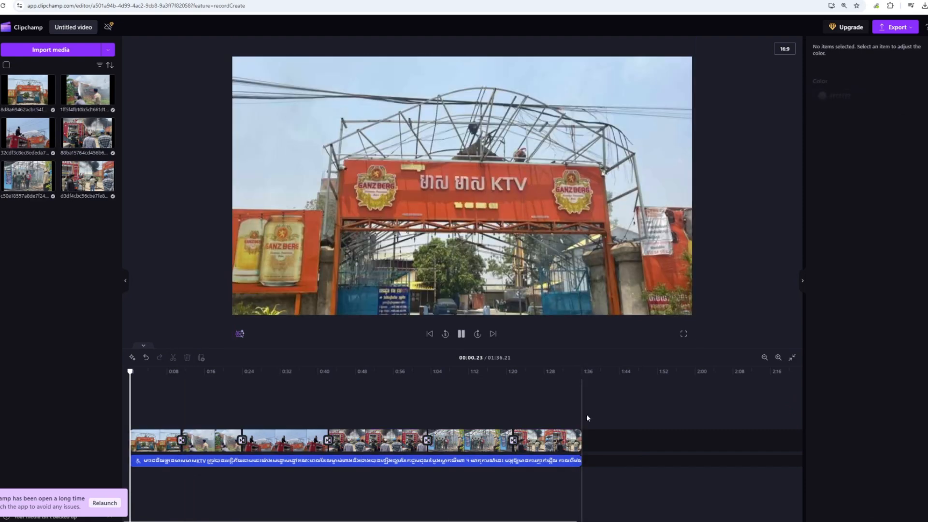
{"action": "key", "text": "space"}
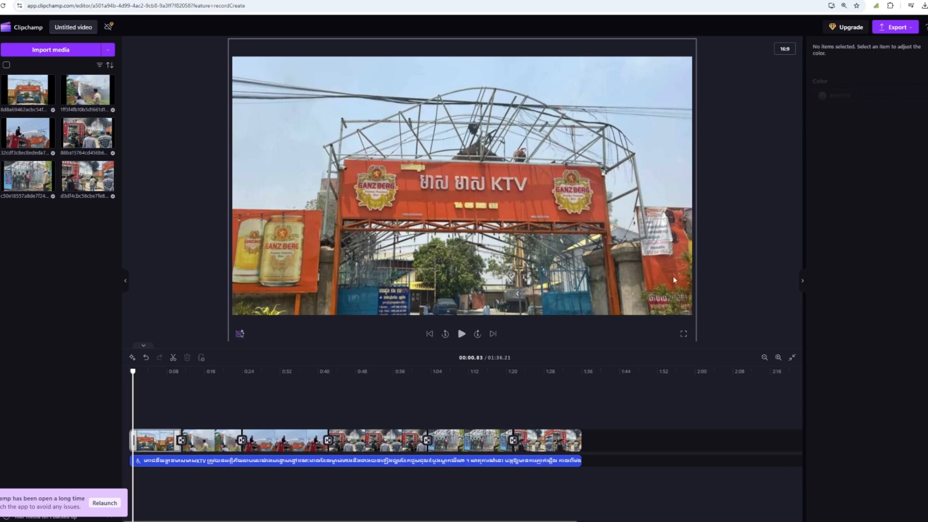
Step: Export the finished video as an MP4 file
{"action": "left_click", "coordinate": [903, 27]}
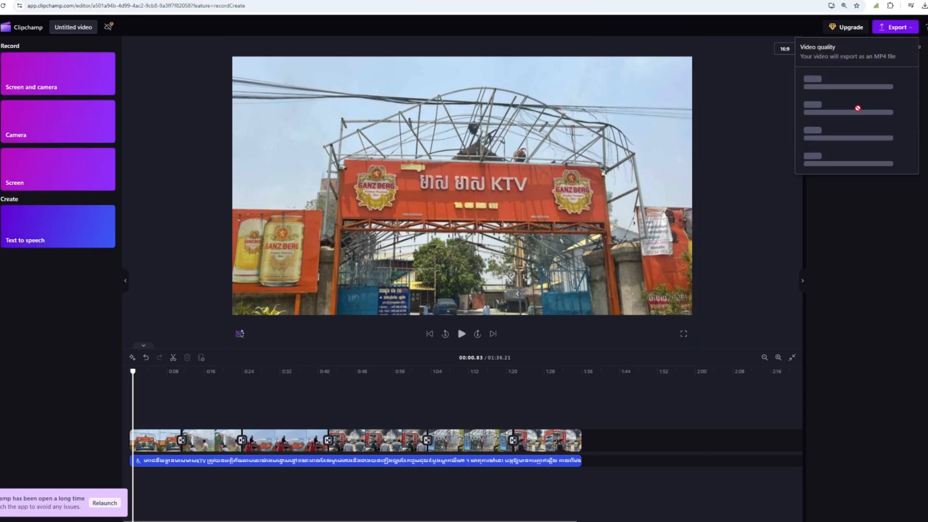
{"action": "left_click", "coordinate": [857, 109]}
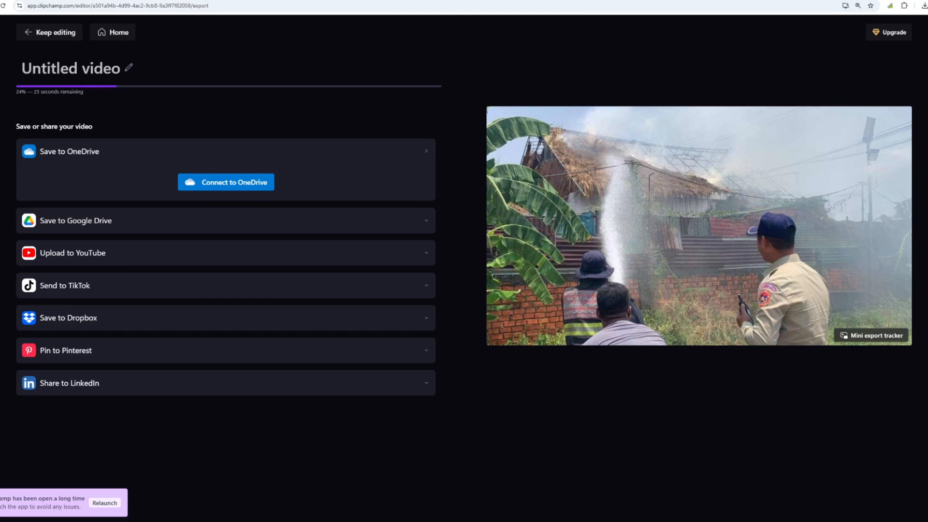
Step: Switch to the Picsart YouTube thumbnail project and delete its old background image, icons and title text from the canvas
{"action": "left_click", "coordinate": [145, 1]}
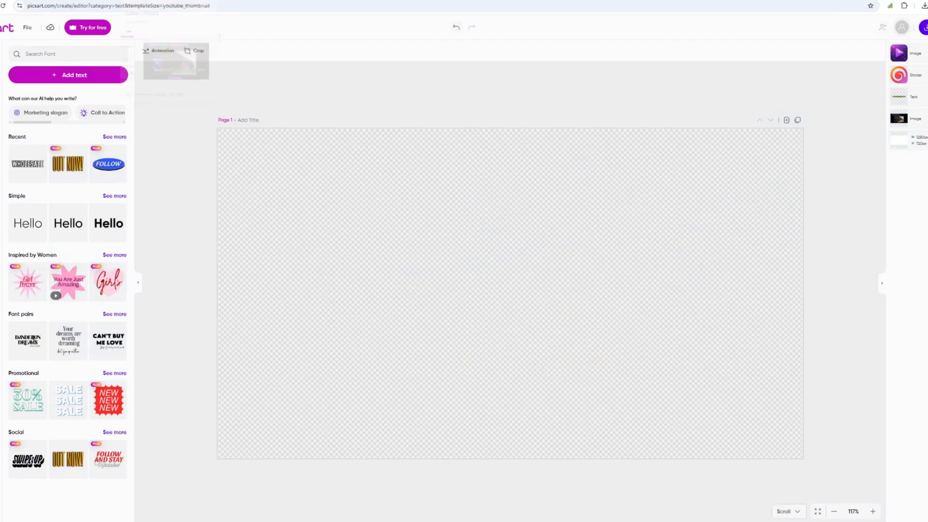
{"action": "key", "text": "Delete"}
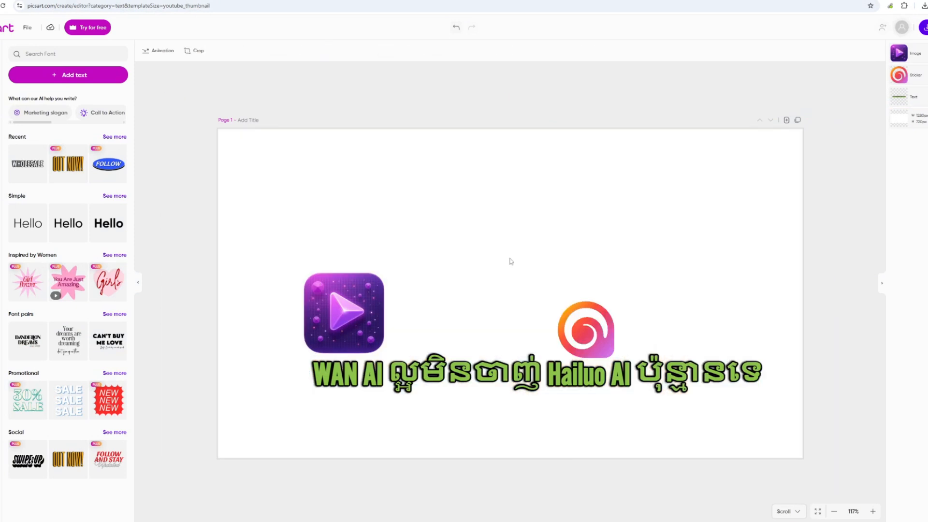
{"action": "left_click_drag", "start_coordinate": [773, 233], "coordinate": [282, 447]}
{"action": "key", "text": "Delete"}
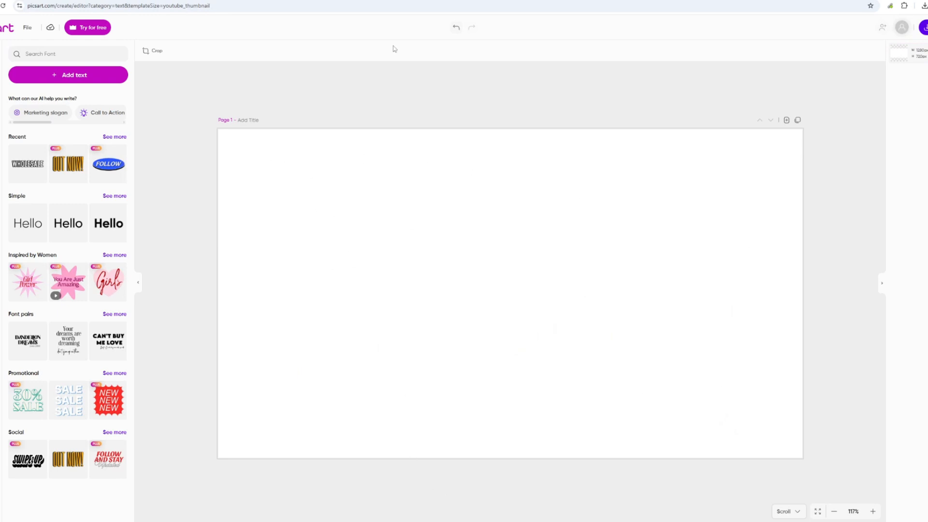
{"action": "scroll", "coordinate": [460, 315], "scroll_direction": "up", "scroll_amount": 2}
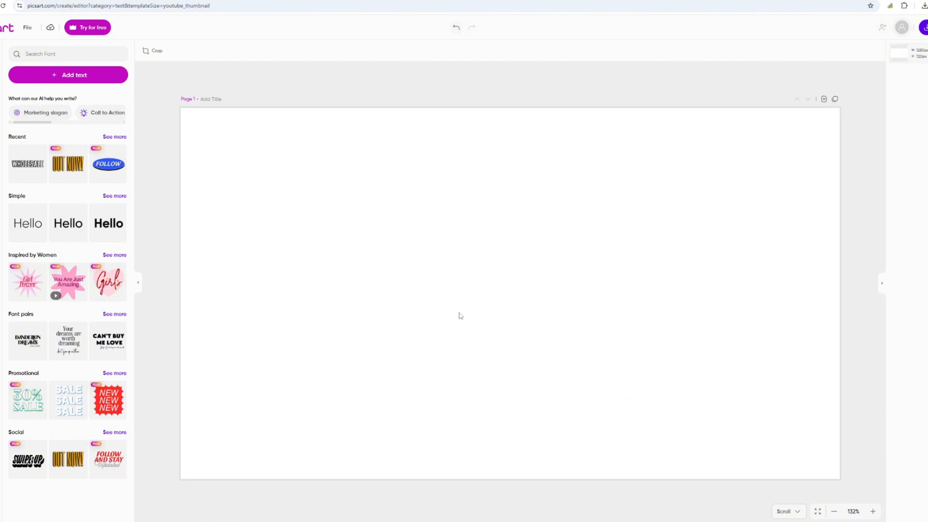
{"action": "scroll", "coordinate": [460, 315], "scroll_direction": "down", "scroll_amount": 1}
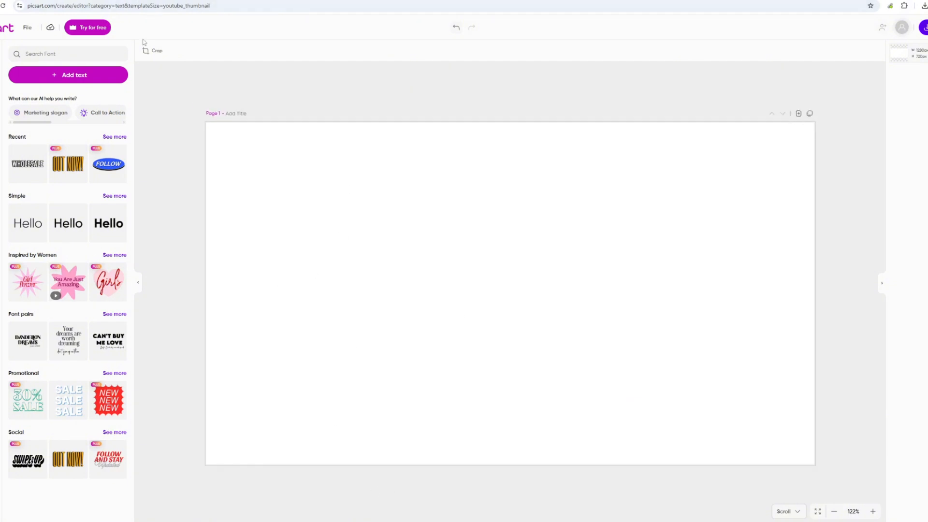
Step: Minimize the Picsart window, maximize the browser window with the KTV fire article, and return to its headline and introduction
{"action": "key", "text": "super+Down"}
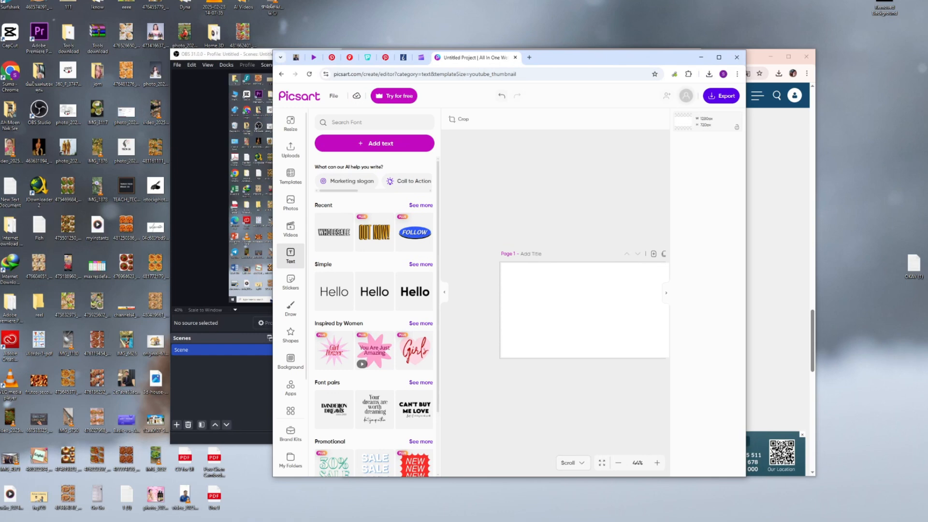
{"action": "left_click", "coordinate": [701, 57]}
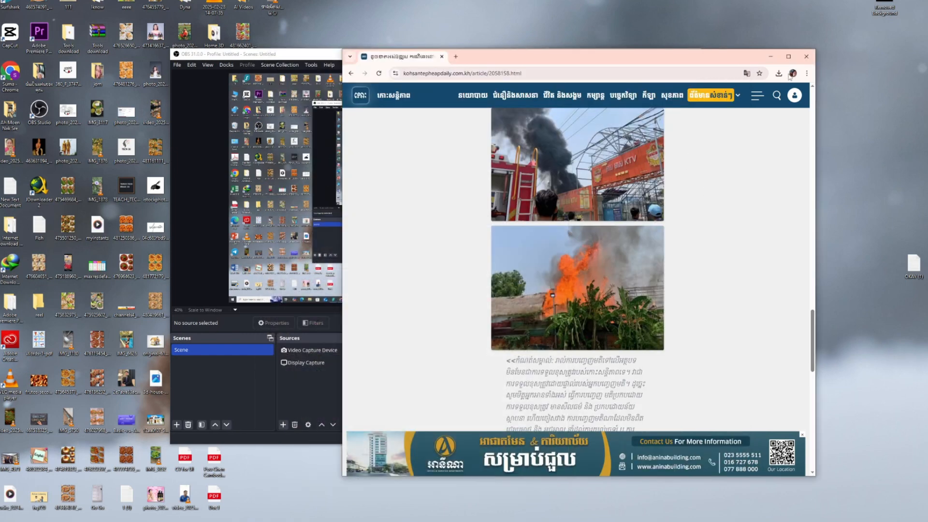
{"action": "left_click", "coordinate": [789, 57]}
{"action": "scroll", "coordinate": [512, 233], "scroll_direction": "up", "scroll_amount": 20}
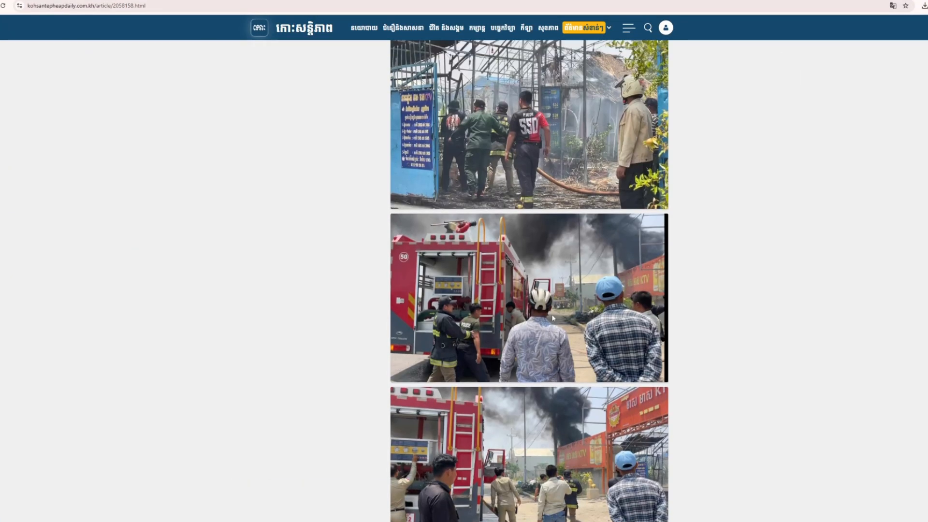
{"action": "scroll", "coordinate": [530, 313], "scroll_direction": "up", "scroll_amount": 5}
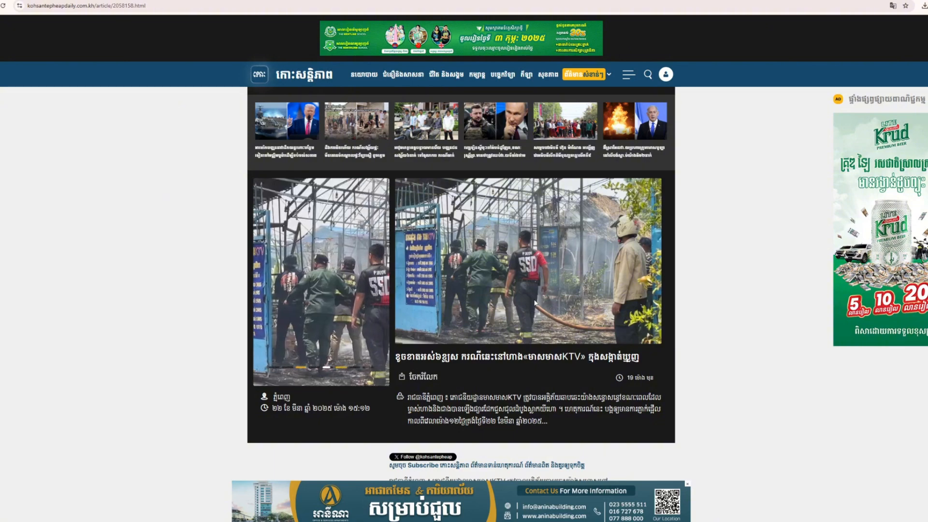
{"action": "scroll", "coordinate": [535, 303], "scroll_direction": "down", "scroll_amount": 3}
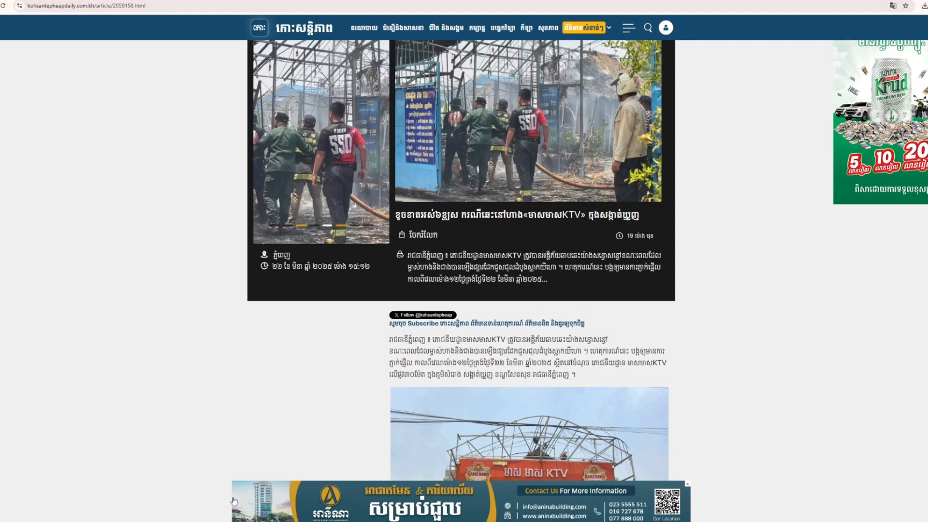